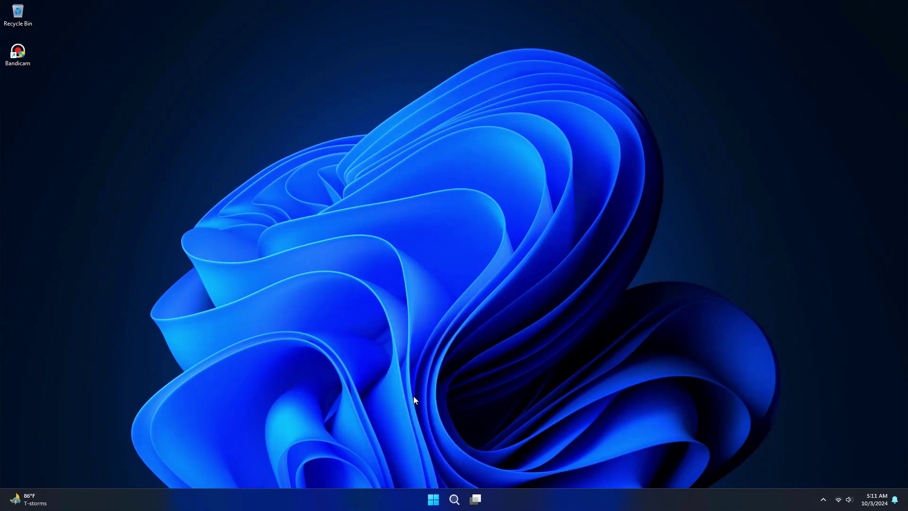
Step: Check Windows Update for updates and review the optional driver updates under Advanced options
{"action": "left_click", "coordinate": [48, 316]}
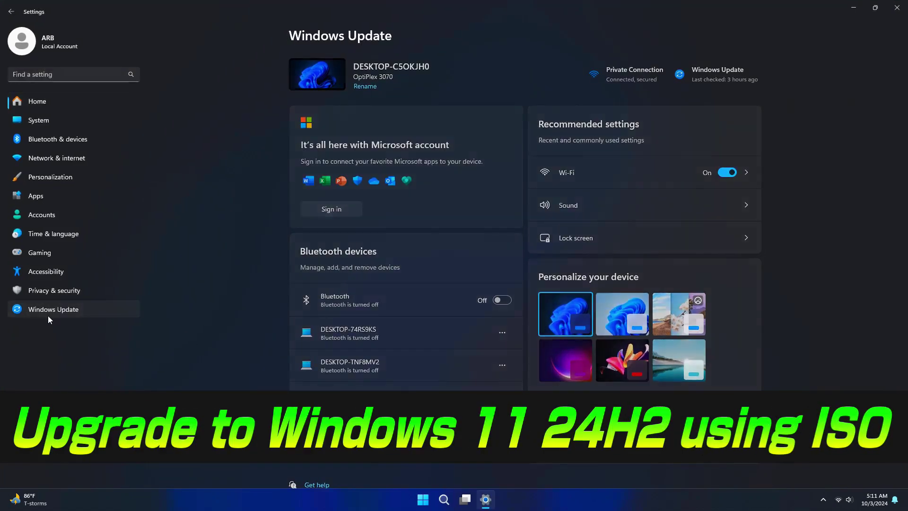
{"action": "left_click", "coordinate": [708, 84]}
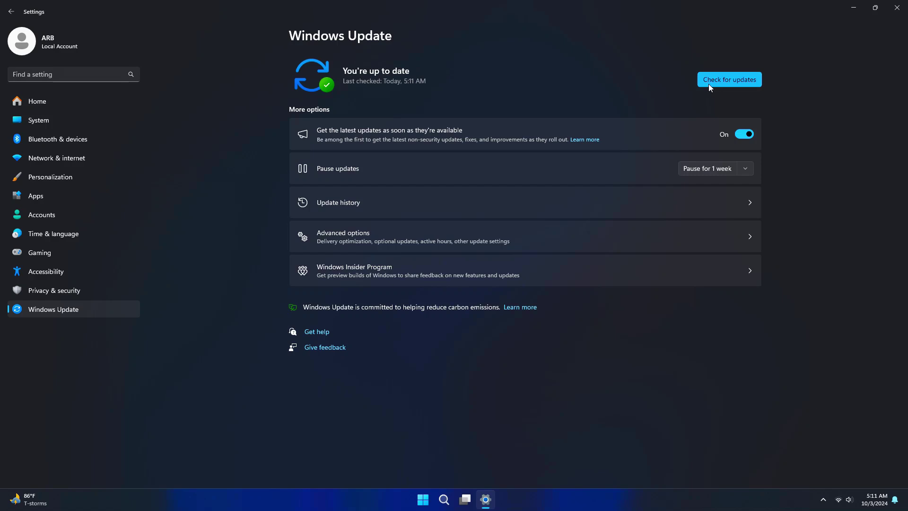
{"action": "left_click", "coordinate": [694, 231]}
{"action": "left_click", "coordinate": [676, 268]}
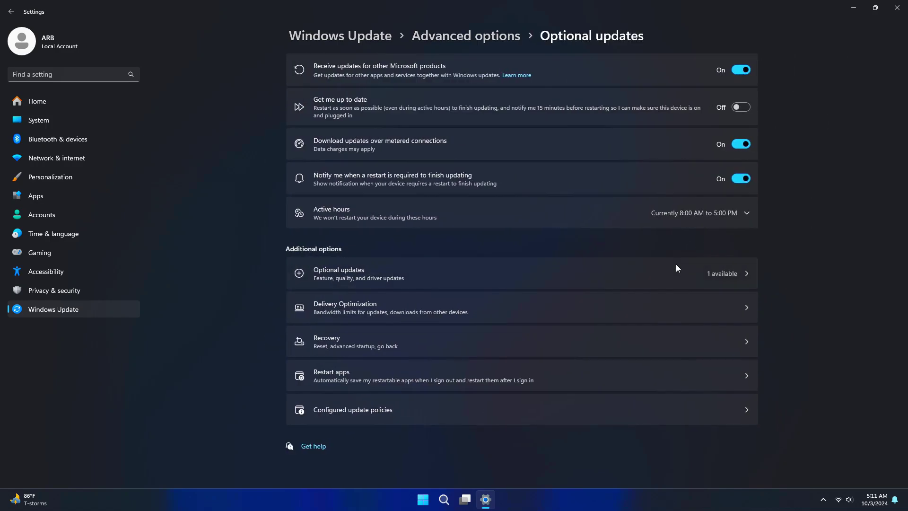
{"action": "left_click", "coordinate": [594, 60]}
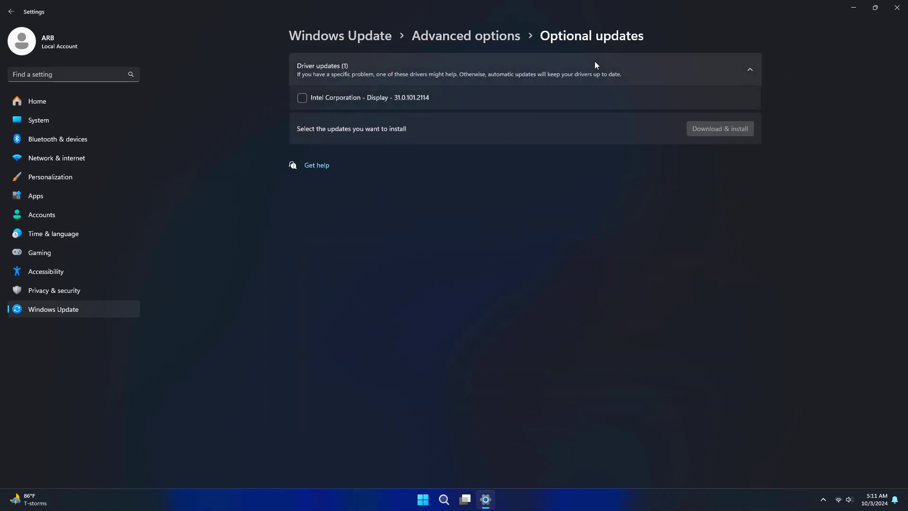
{"action": "left_click", "coordinate": [595, 61]}
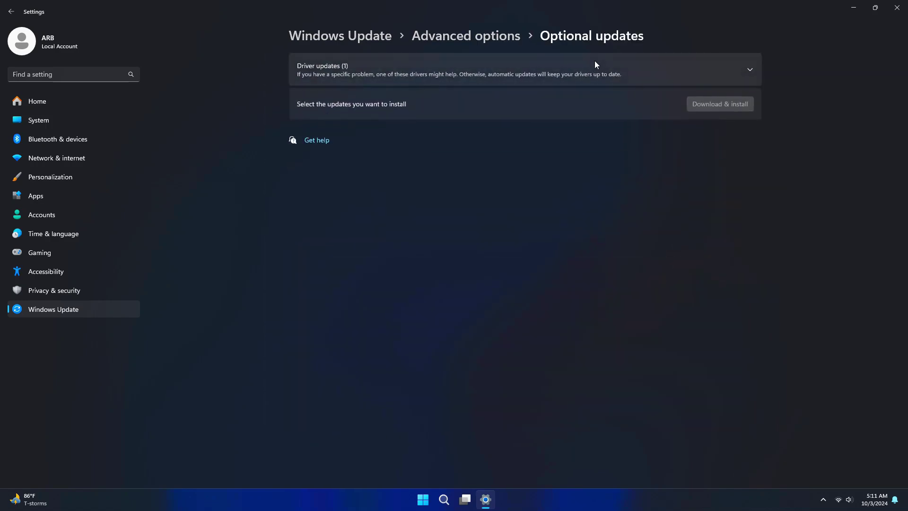
{"action": "left_click", "coordinate": [13, 17]}
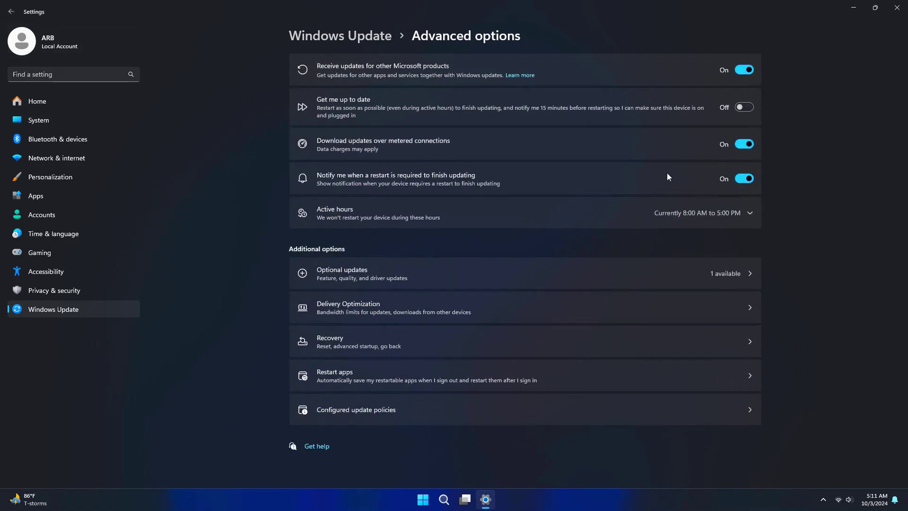
{"action": "left_click", "coordinate": [11, 11]}
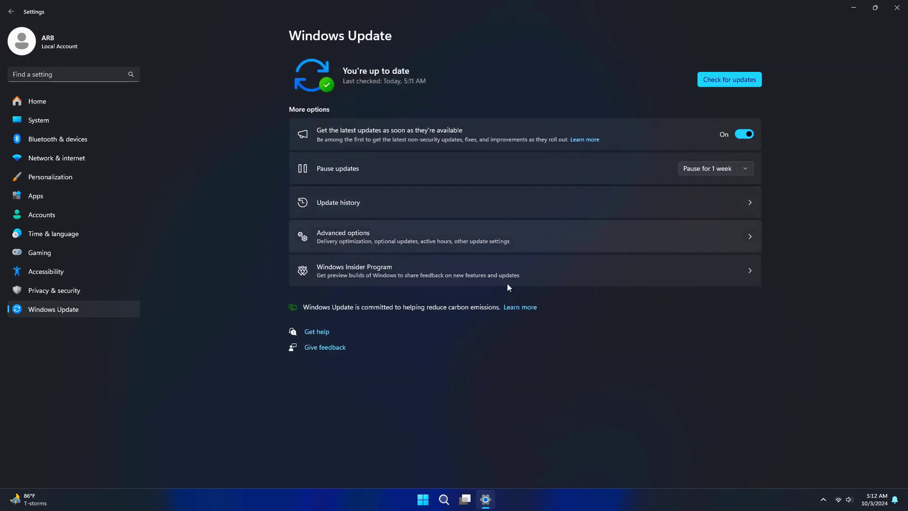
Step: Run PC Health Check's Windows 11 compatibility check and scroll through all the passed requirements
{"action": "left_click", "coordinate": [443, 499]}
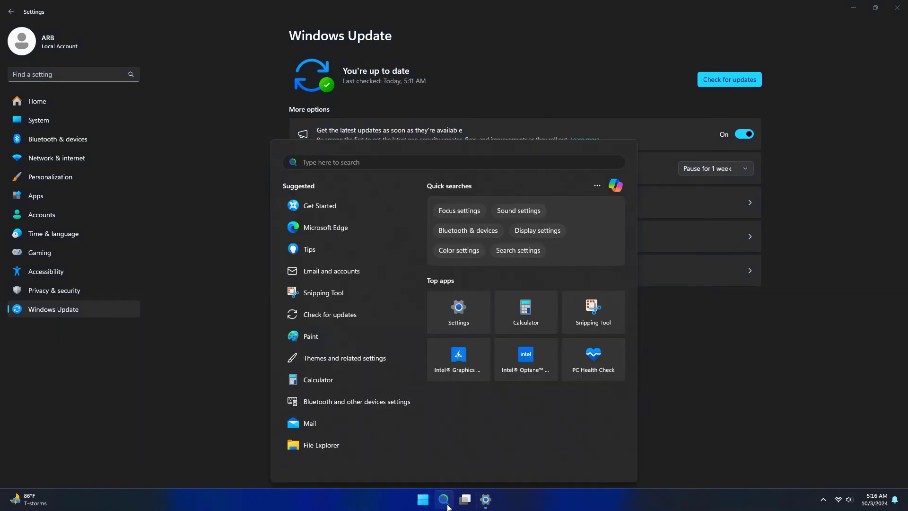
{"action": "type", "text": "pc"}
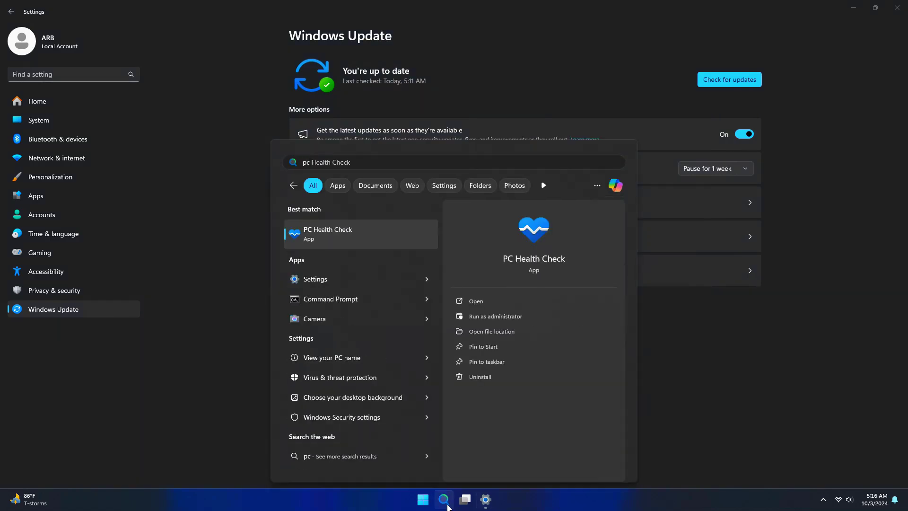
{"action": "left_click", "coordinate": [536, 239]}
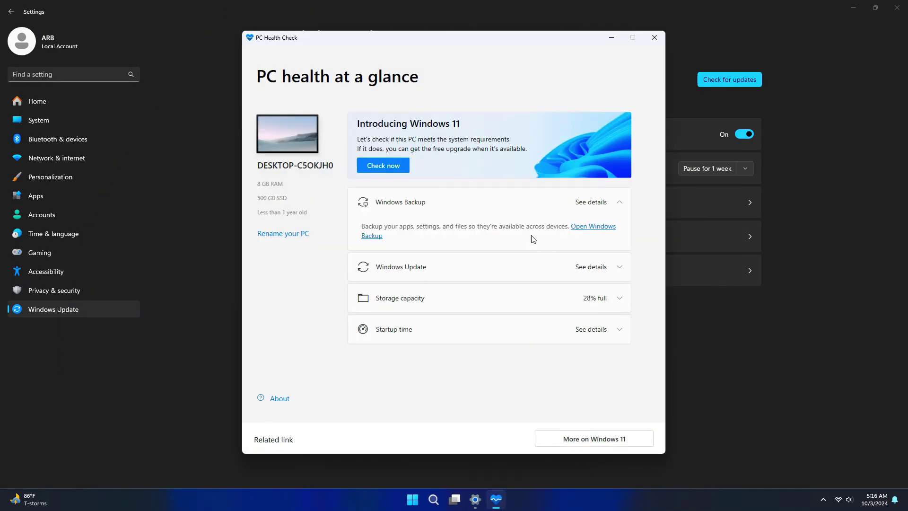
{"action": "left_click", "coordinate": [374, 165]}
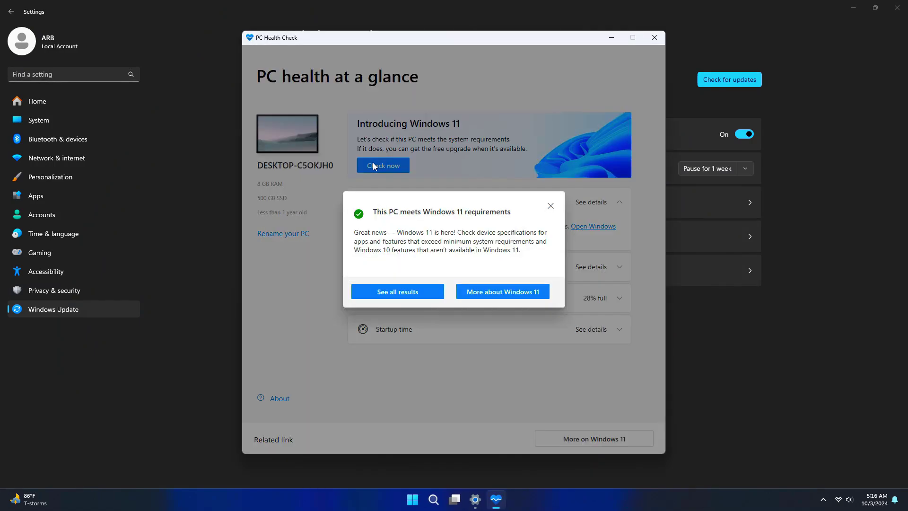
{"action": "left_click", "coordinate": [390, 292]}
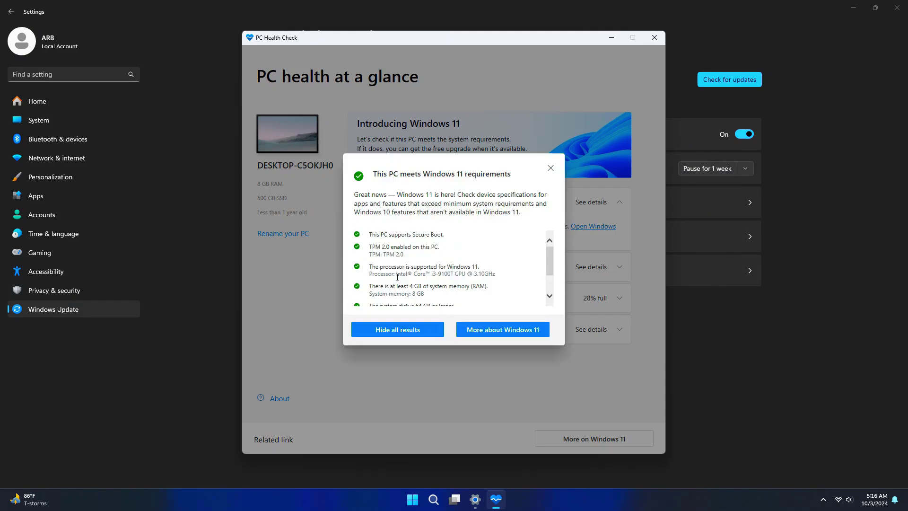
{"action": "scroll", "coordinate": [397, 278], "scroll_direction": "down", "scroll_amount": 2}
{"action": "scroll", "coordinate": [399, 269], "scroll_direction": "up", "scroll_amount": 2}
{"action": "scroll", "coordinate": [399, 270], "scroll_direction": "down", "scroll_amount": 1}
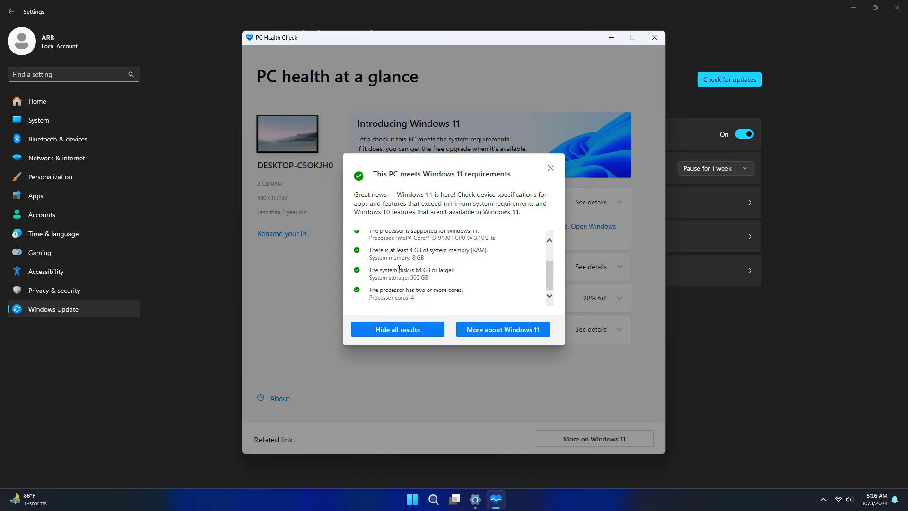
{"action": "scroll", "coordinate": [399, 269], "scroll_direction": "up", "scroll_amount": 3}
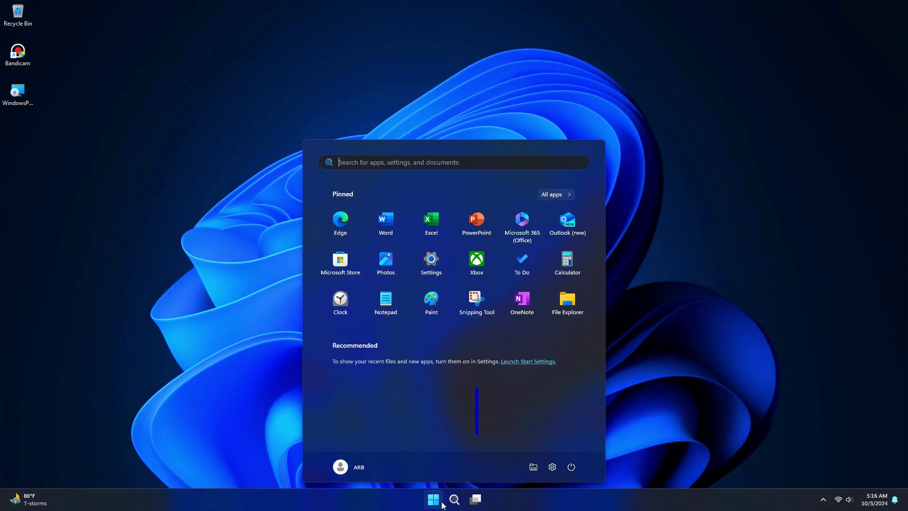
Step: Search 'windows 11 download' and download the Windows 11 Installation Assistant from microsoft.com
{"action": "type", "text": "wi"}
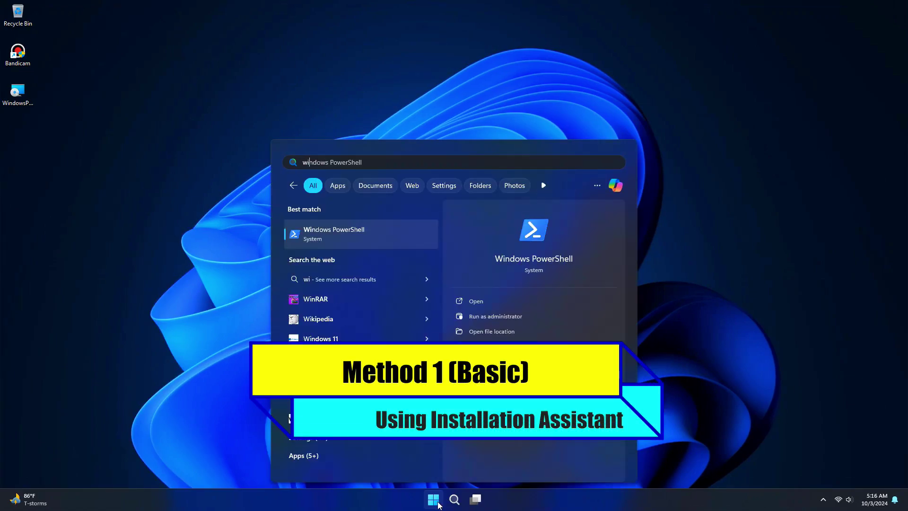
{"action": "type", "text": "ndows 11 download"}
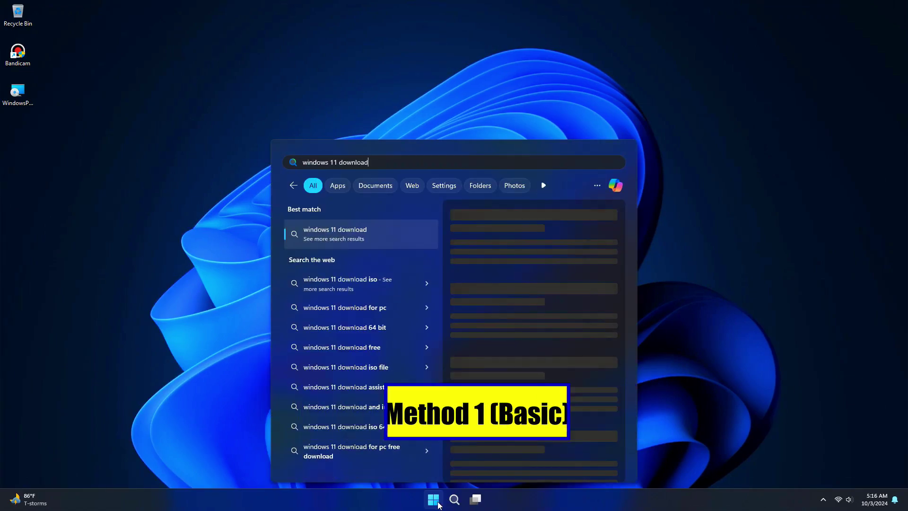
{"action": "key", "text": "Return"}
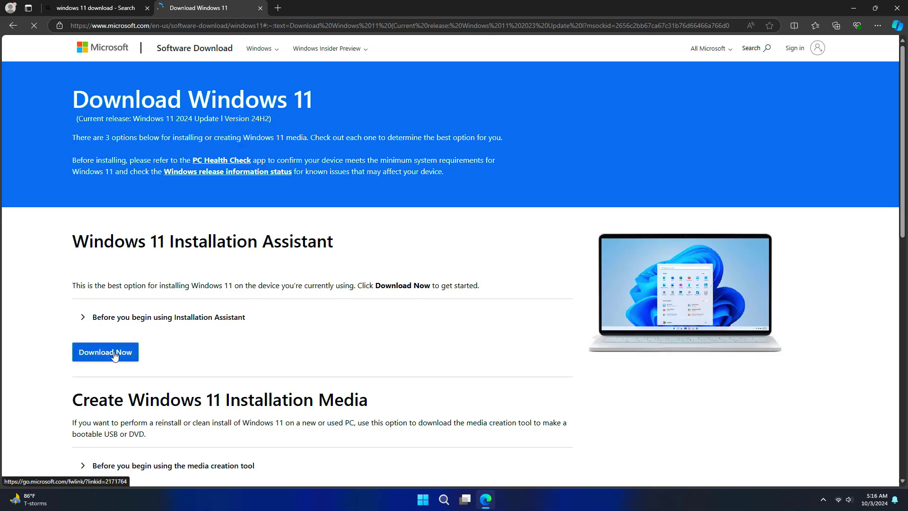
{"action": "left_click", "coordinate": [114, 356]}
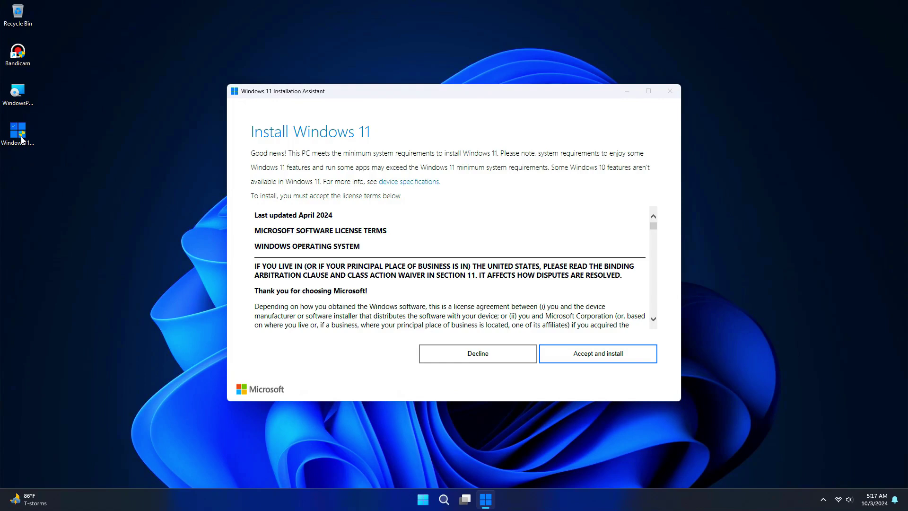
Step: Accept the Installation Assistant license to prepare the upgrade, then postpone with Restart later
{"action": "left_click", "coordinate": [563, 355]}
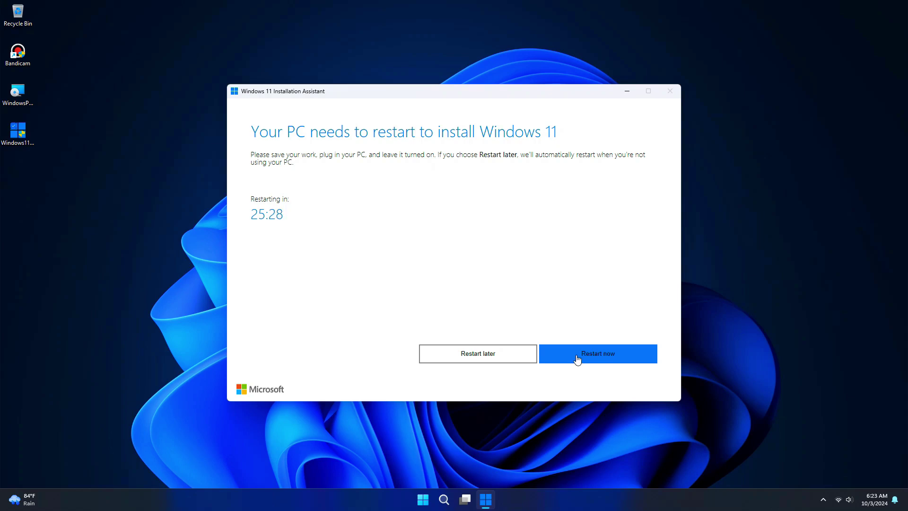
{"action": "left_click", "coordinate": [495, 357]}
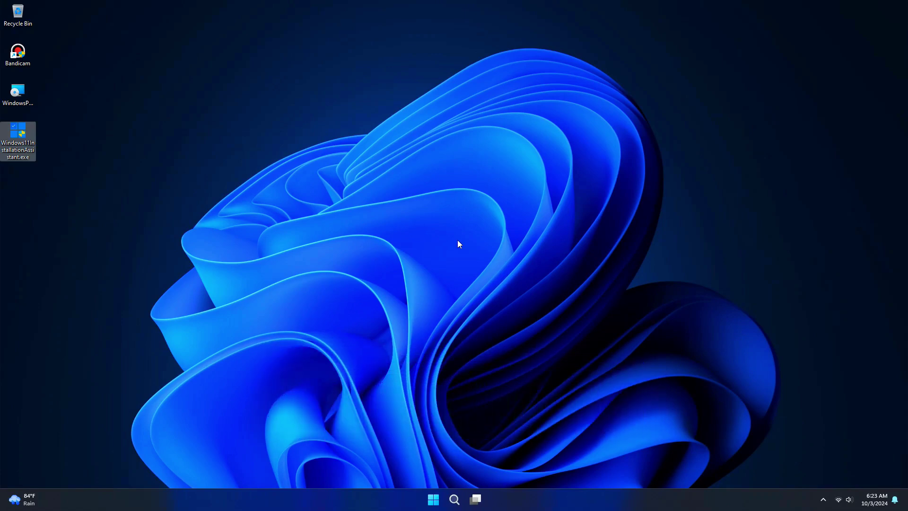
Step: On Microsoft's Download Windows 11 page, request the Windows 11 multi-edition ISO for x64 devices
{"action": "left_click", "coordinate": [453, 500]}
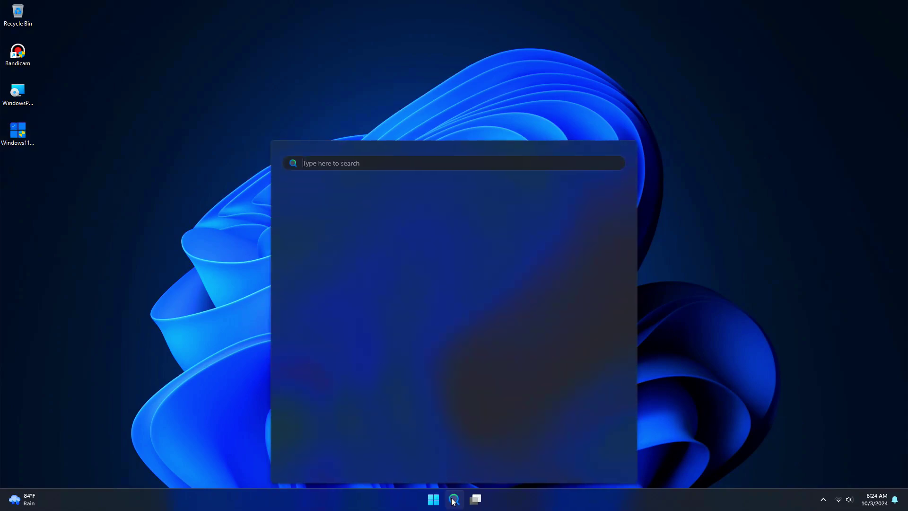
{"action": "type", "text": "windows 11 download"}
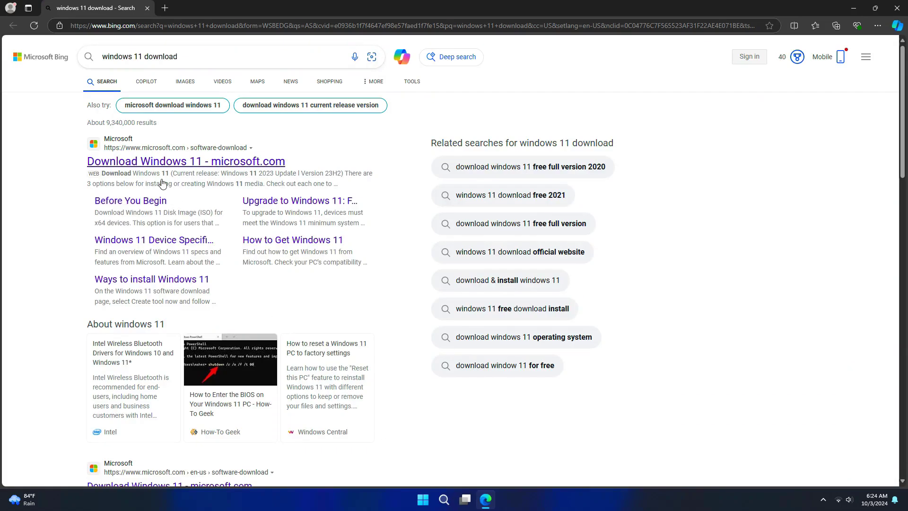
{"action": "left_click", "coordinate": [153, 165]}
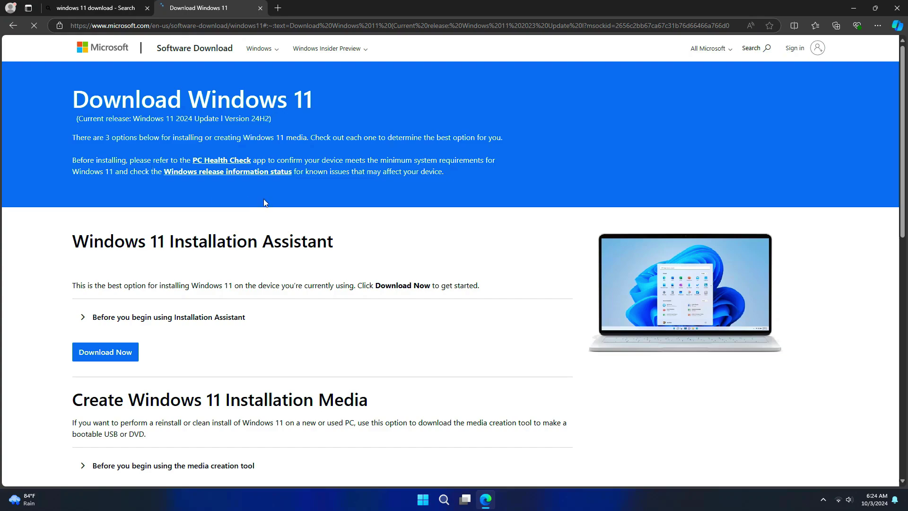
{"action": "scroll", "coordinate": [264, 203], "scroll_direction": "down", "scroll_amount": 5}
{"action": "scroll", "coordinate": [264, 202], "scroll_direction": "down", "scroll_amount": 3}
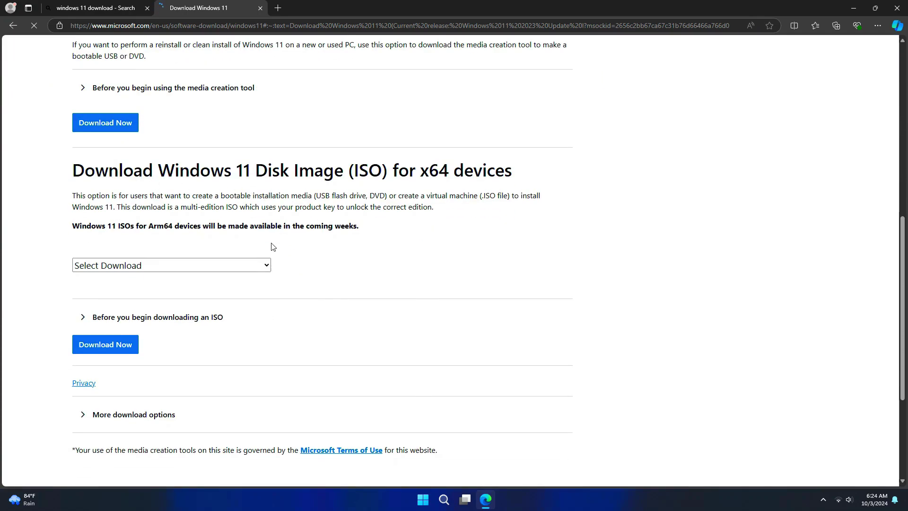
{"action": "left_click", "coordinate": [232, 265]}
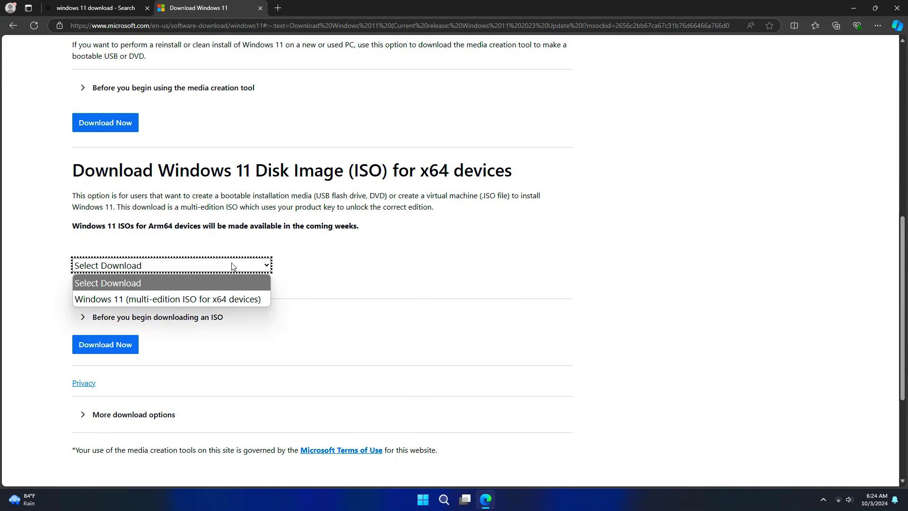
{"action": "left_click", "coordinate": [175, 299]}
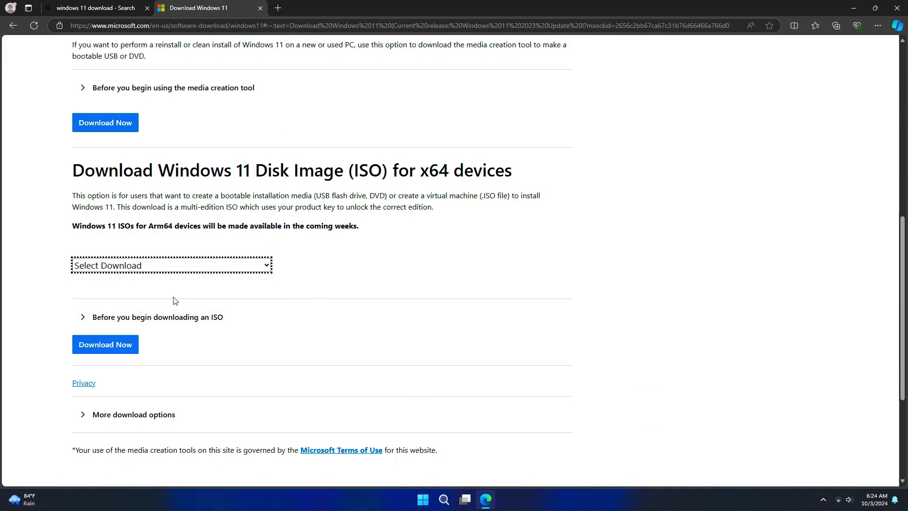
{"action": "left_click", "coordinate": [121, 351]}
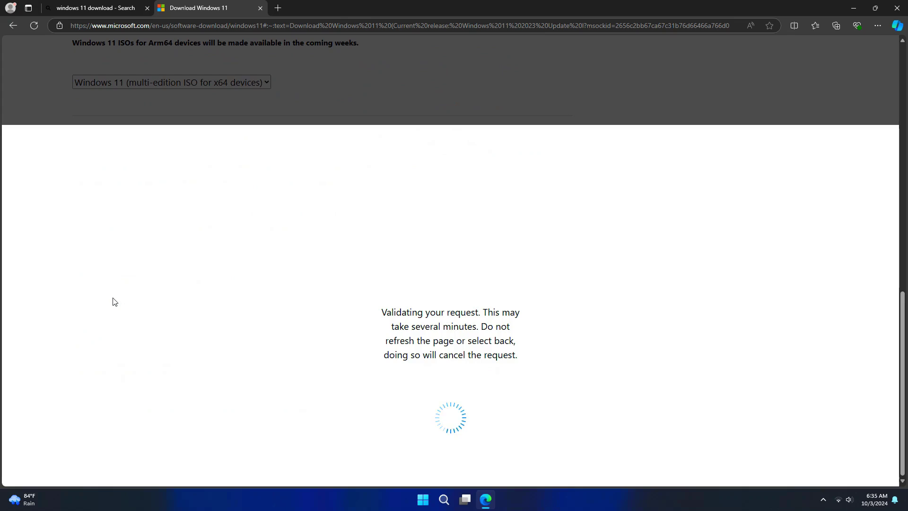
Step: Choose English (United States), then save the 64-bit Win11_24H2_English_x64.iso to Local Disk (D:)
{"action": "left_click", "coordinate": [100, 265]}
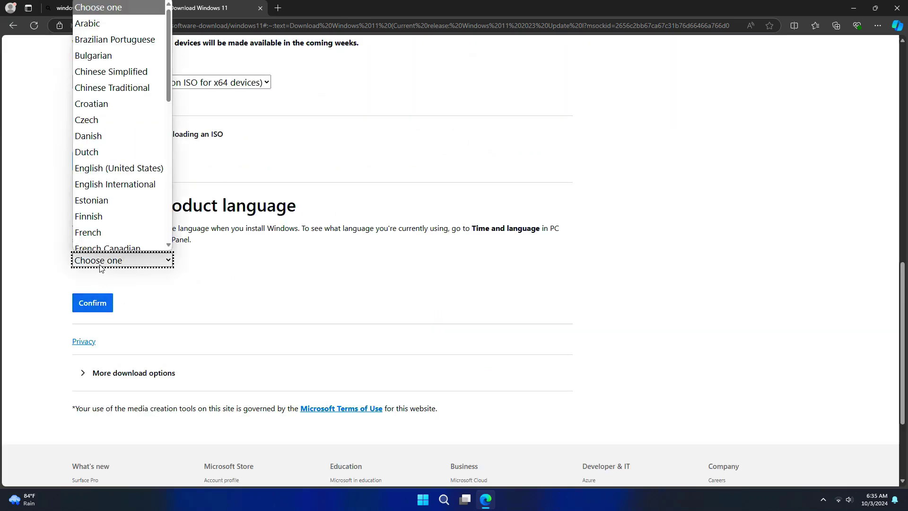
{"action": "left_click", "coordinate": [100, 163]}
{"action": "left_click", "coordinate": [101, 304]}
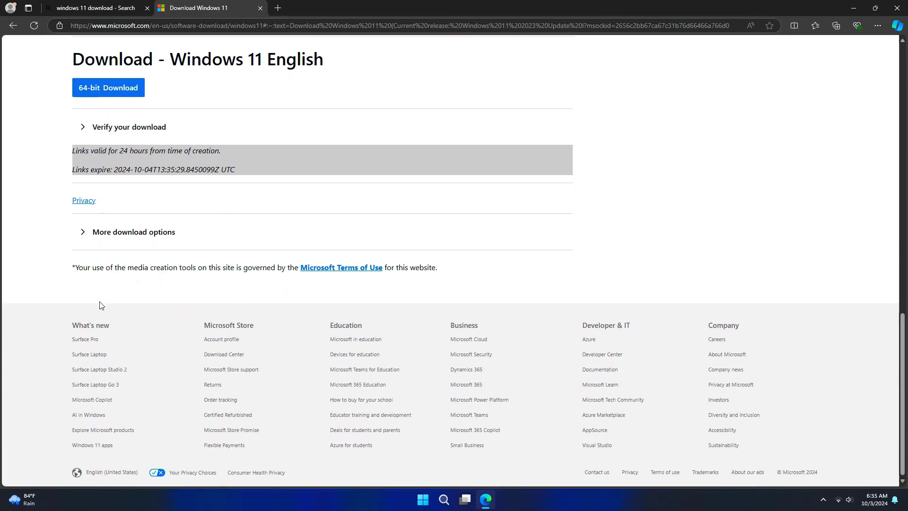
{"action": "scroll", "coordinate": [99, 304], "scroll_direction": "up", "scroll_amount": 2}
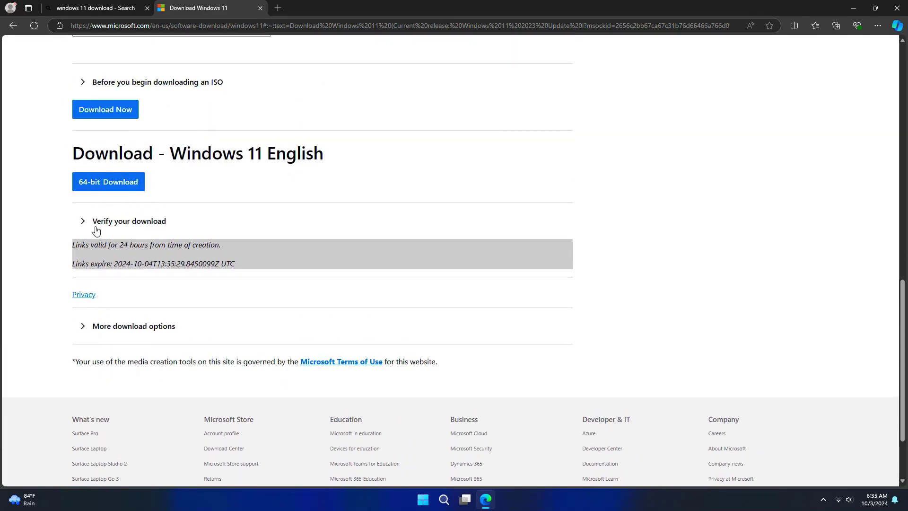
{"action": "left_click", "coordinate": [92, 187]}
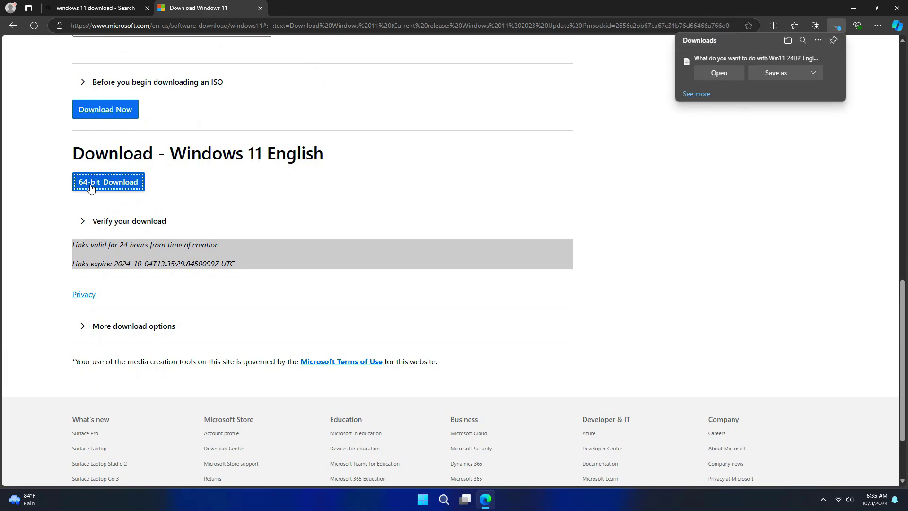
{"action": "left_click", "coordinate": [774, 76]}
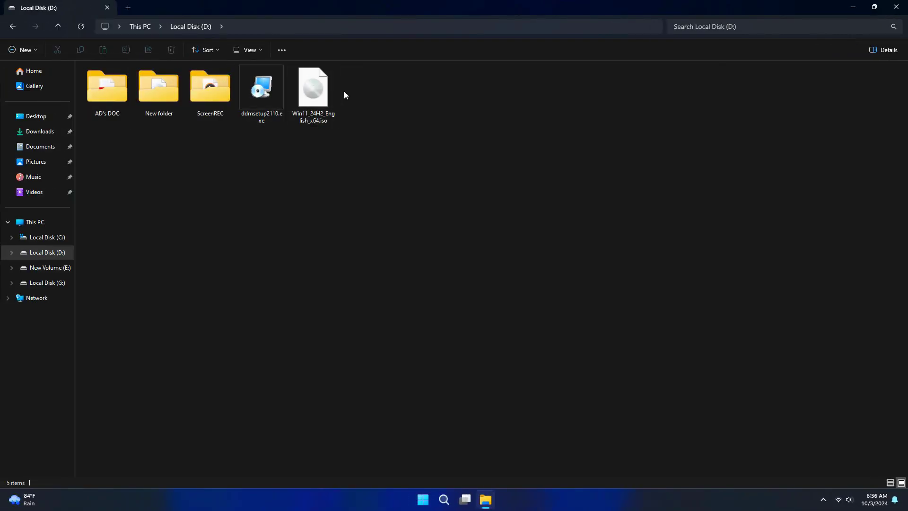
Step: Mount Win11_24H2_English_x64.iso from D: as DVD Drive (H:), allowing it past the security warning
{"action": "left_click", "coordinate": [314, 98]}
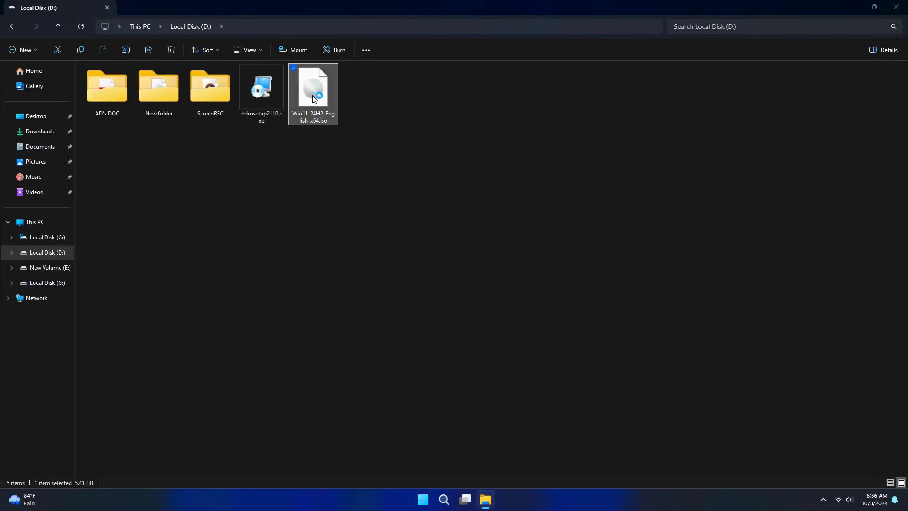
{"action": "left_click", "coordinate": [313, 98]}
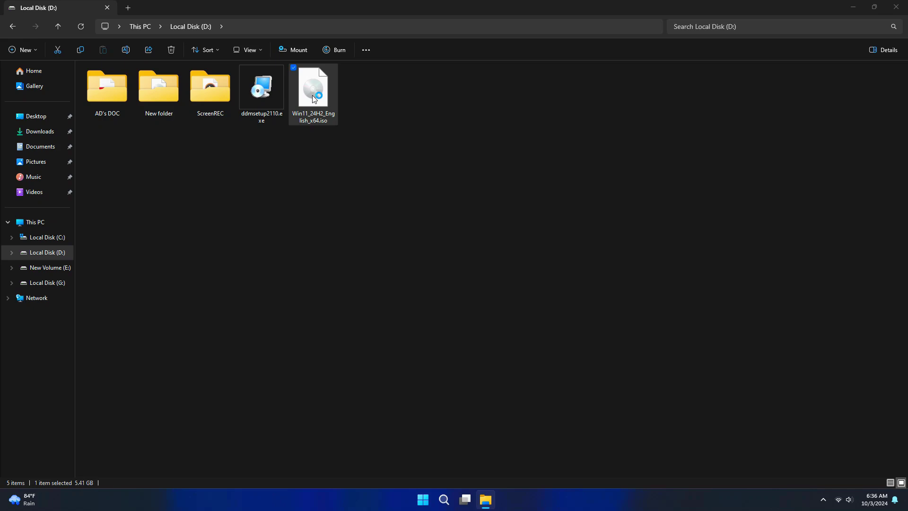
{"action": "double_click", "coordinate": [312, 95]}
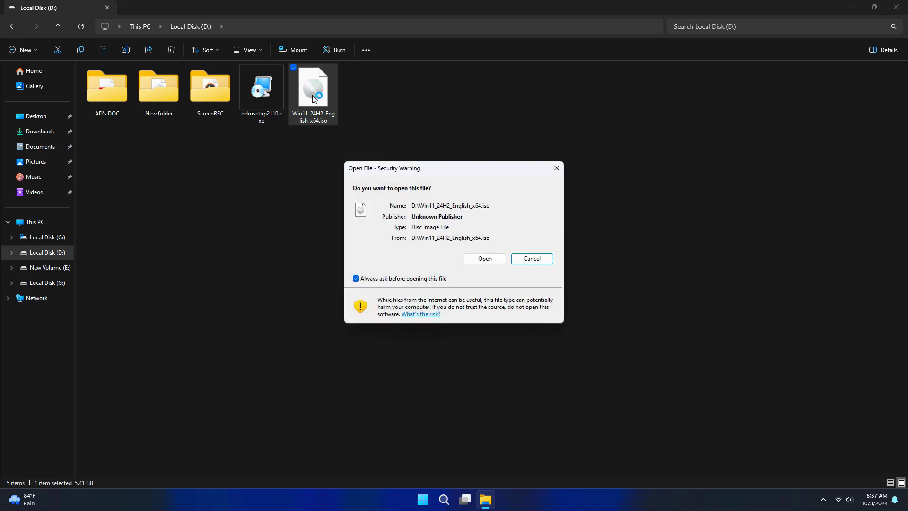
{"action": "left_click", "coordinate": [477, 261]}
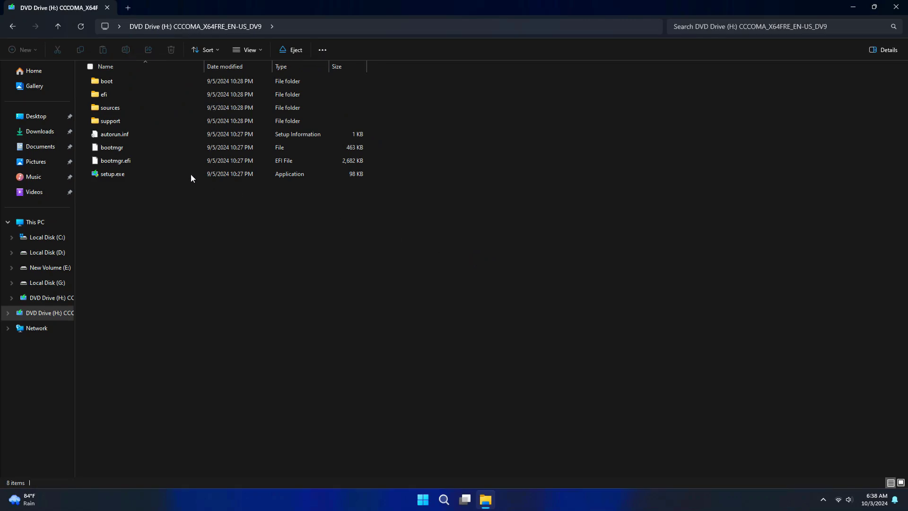
Step: Run setup.exe from the mounted ISO, accept the license, and keep personal files and apps
{"action": "double_click", "coordinate": [147, 175]}
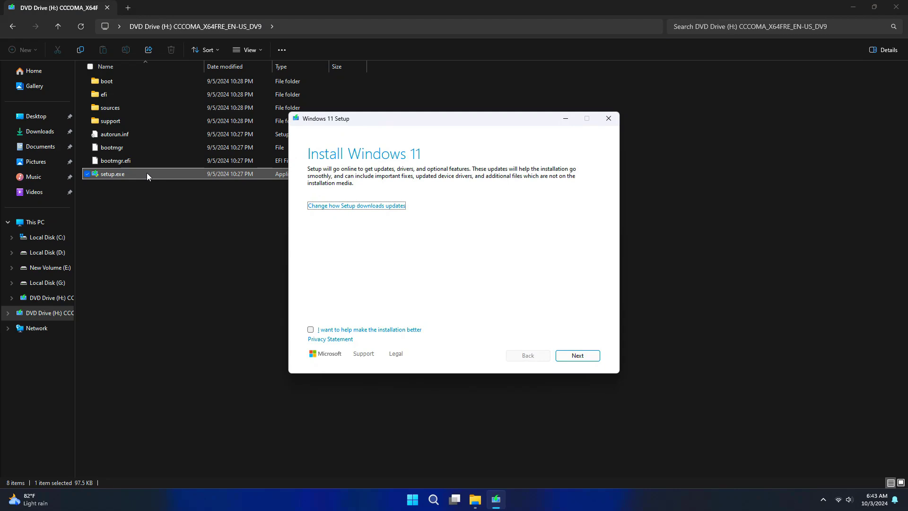
{"action": "left_click", "coordinate": [345, 207]}
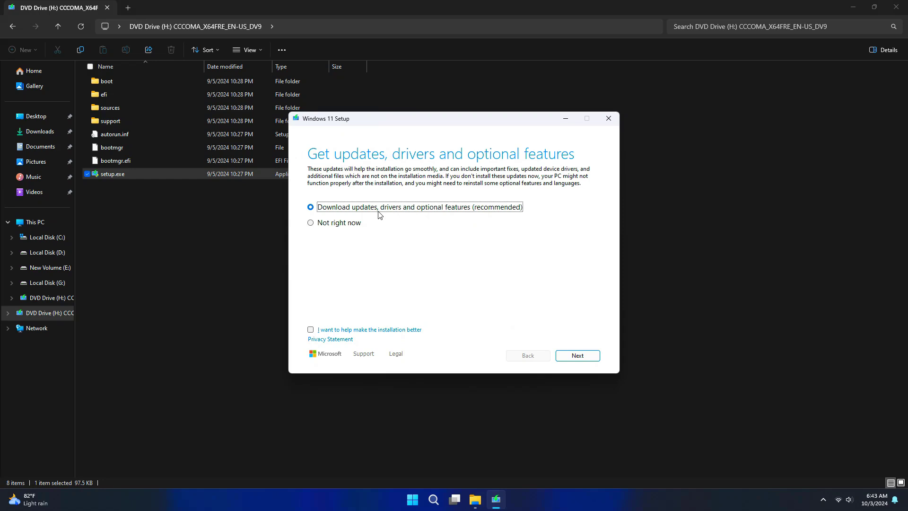
{"action": "left_click", "coordinate": [569, 359]}
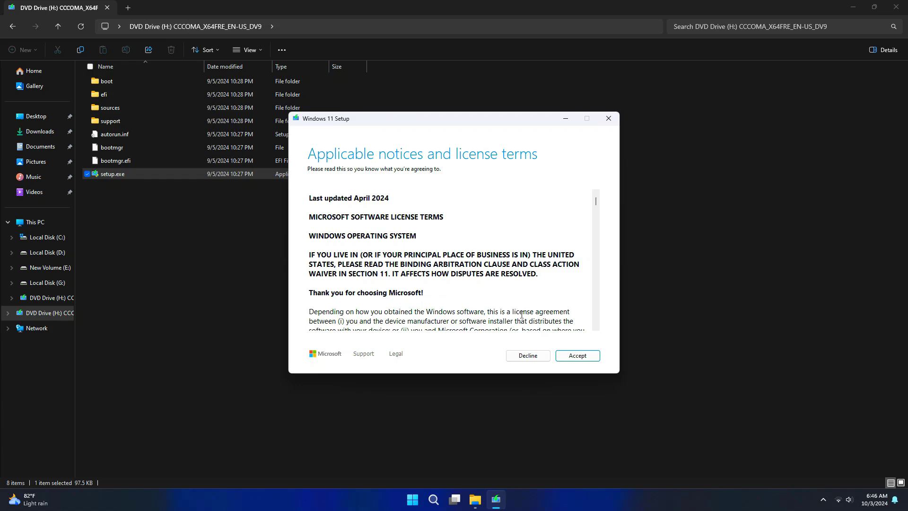
{"action": "left_click", "coordinate": [571, 356]}
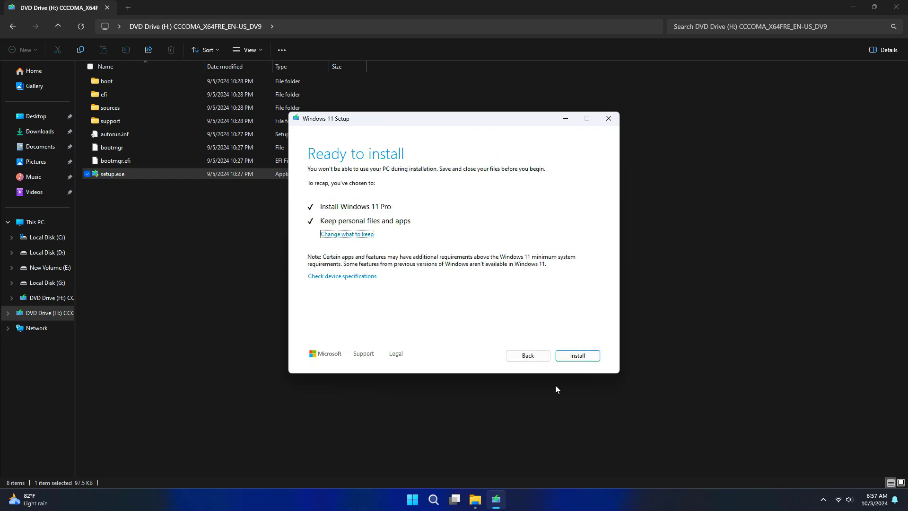
{"action": "left_click", "coordinate": [345, 242]}
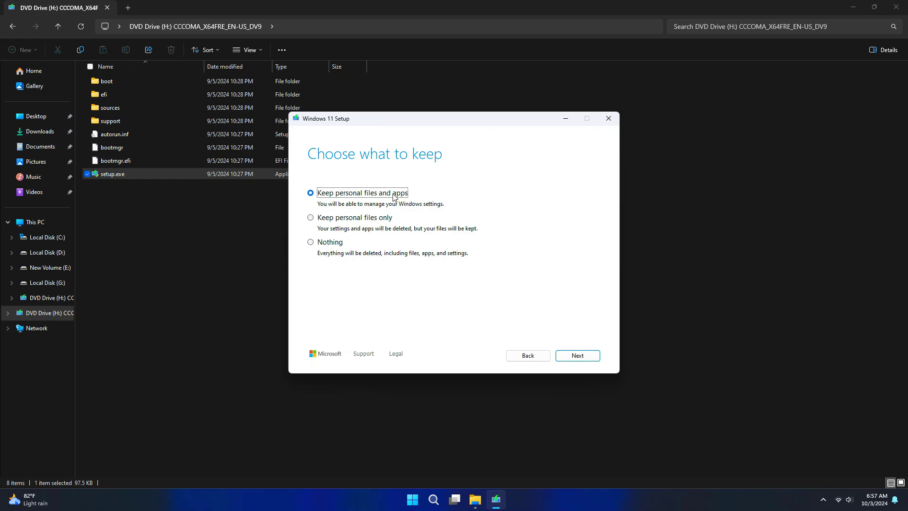
{"action": "left_click", "coordinate": [563, 358]}
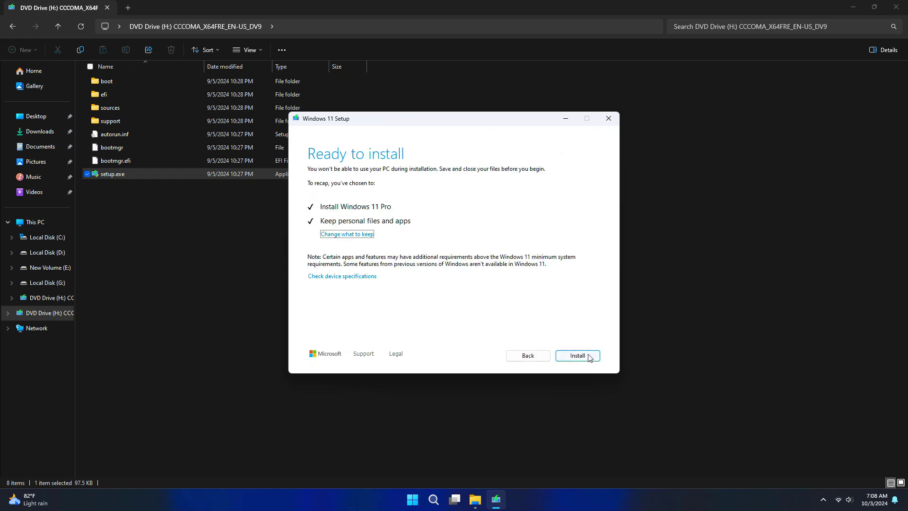
Step: Install Windows 11 Pro, then dismiss the lock screen after the restarts to sign in
{"action": "left_click", "coordinate": [570, 357]}
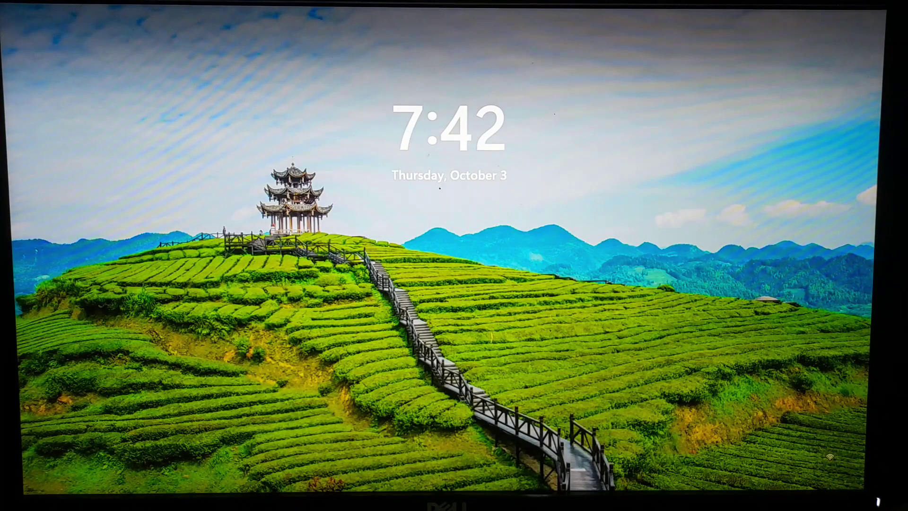
{"action": "key", "text": "Return"}
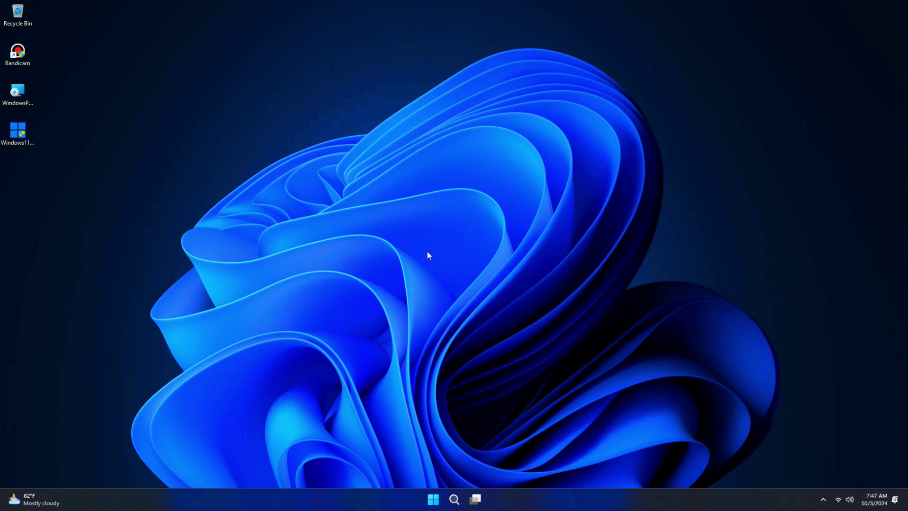
Step: Search for Rufus and open the official rufus.ie website
{"action": "left_click", "coordinate": [456, 498]}
{"action": "type", "text": "rufus"}
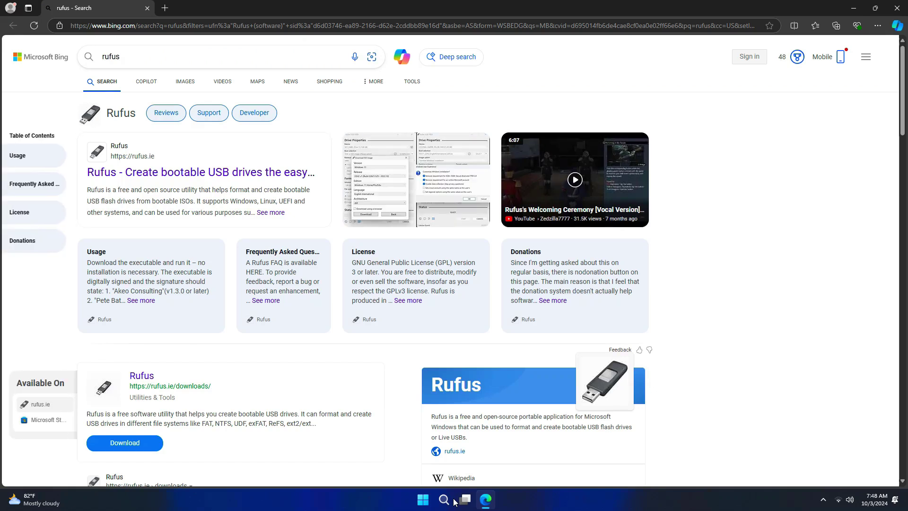
{"action": "left_click", "coordinate": [173, 179]}
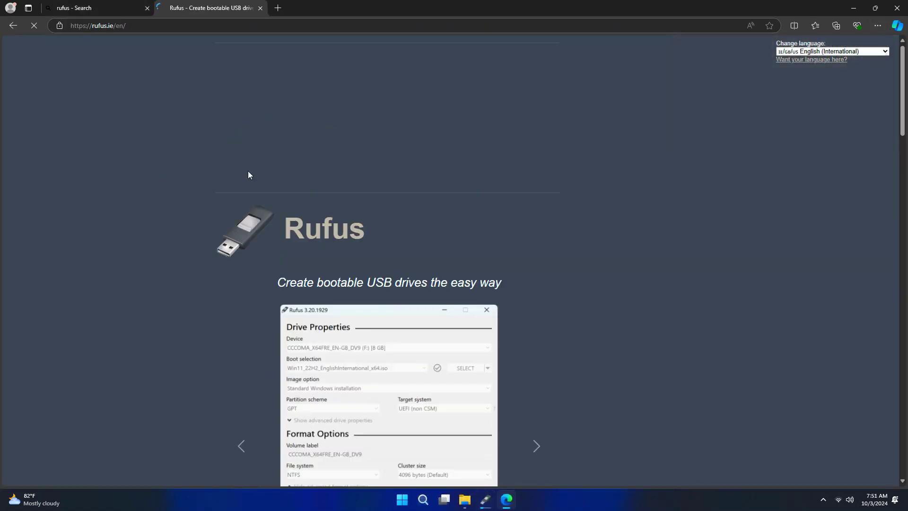
{"action": "scroll", "coordinate": [331, 198], "scroll_direction": "down", "scroll_amount": 1}
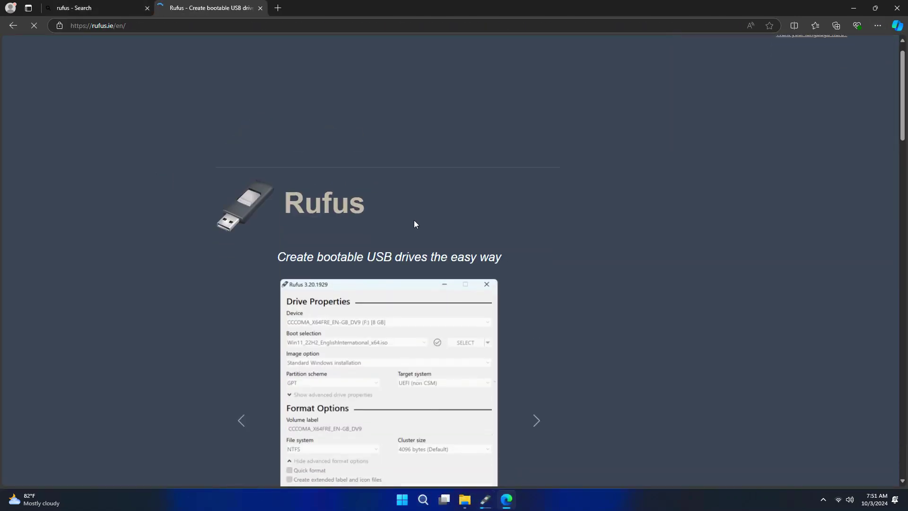
{"action": "scroll", "coordinate": [414, 223], "scroll_direction": "down", "scroll_amount": 10}
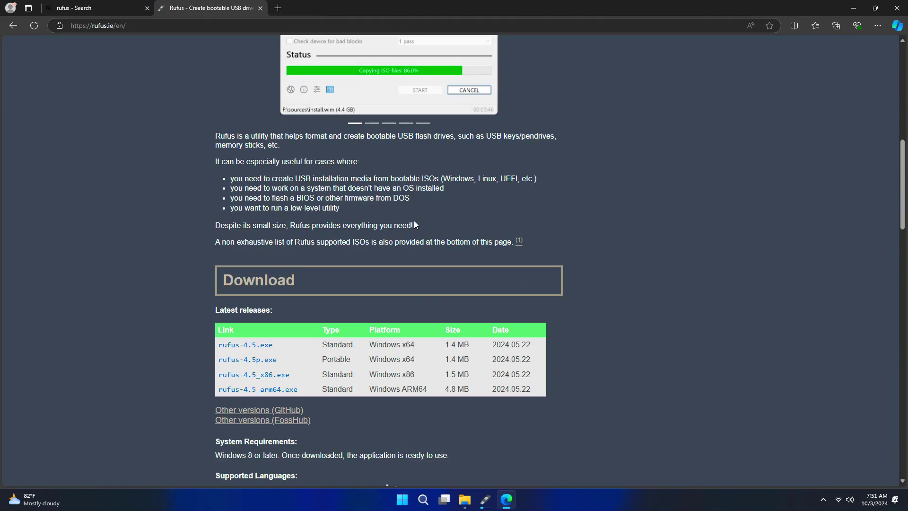
{"action": "scroll", "coordinate": [414, 224], "scroll_direction": "down", "scroll_amount": 3}
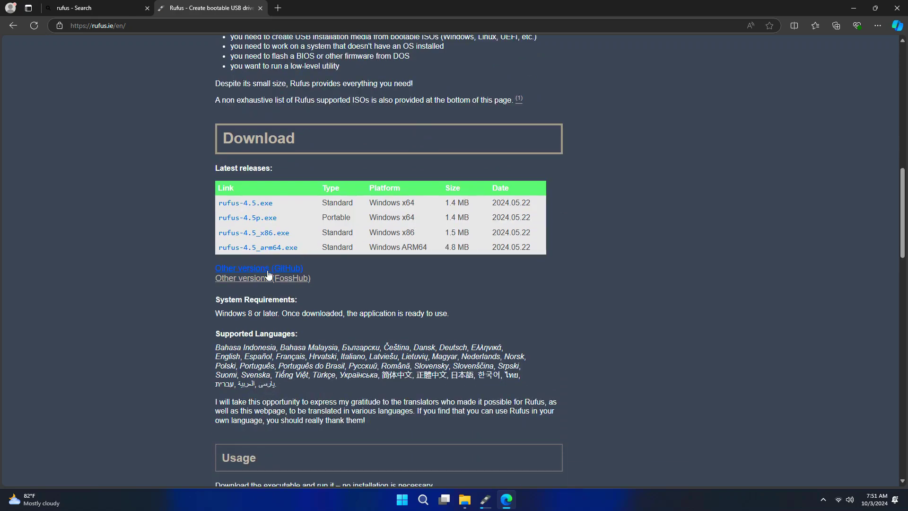
Step: From Other versions, download rufus-4.4.exe and save it to Local Disk (D:)
{"action": "left_click", "coordinate": [301, 271]}
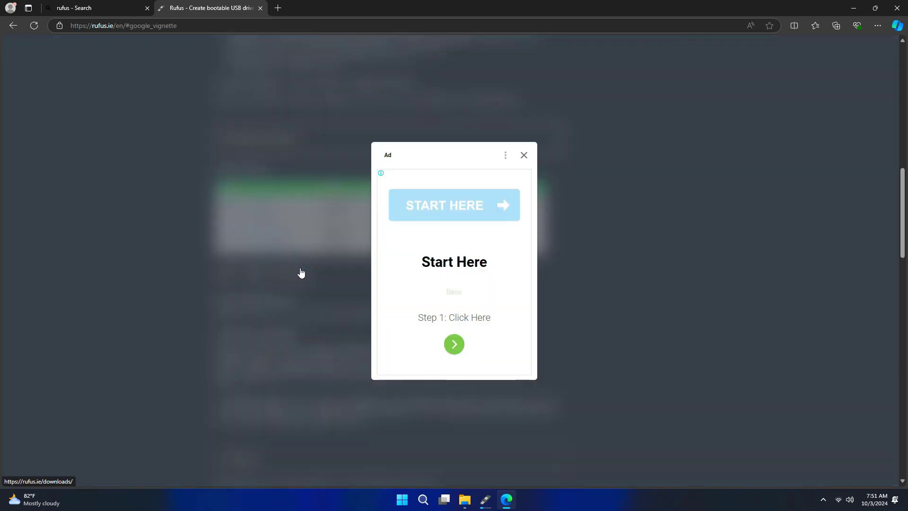
{"action": "left_click", "coordinate": [524, 156]}
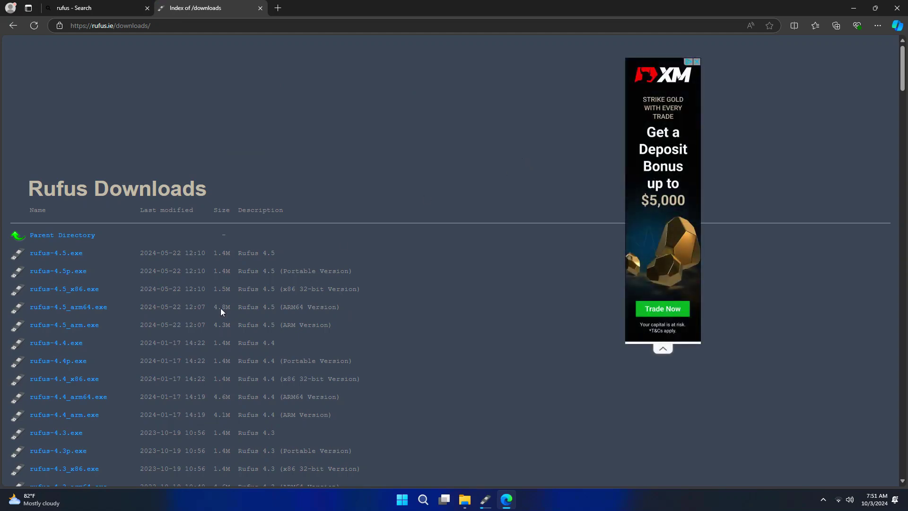
{"action": "left_click", "coordinate": [61, 346]}
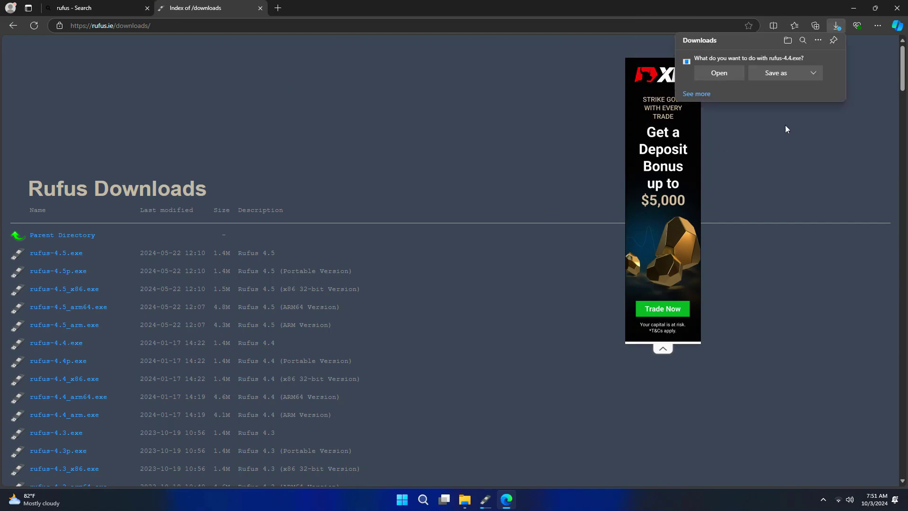
{"action": "left_click", "coordinate": [780, 75]}
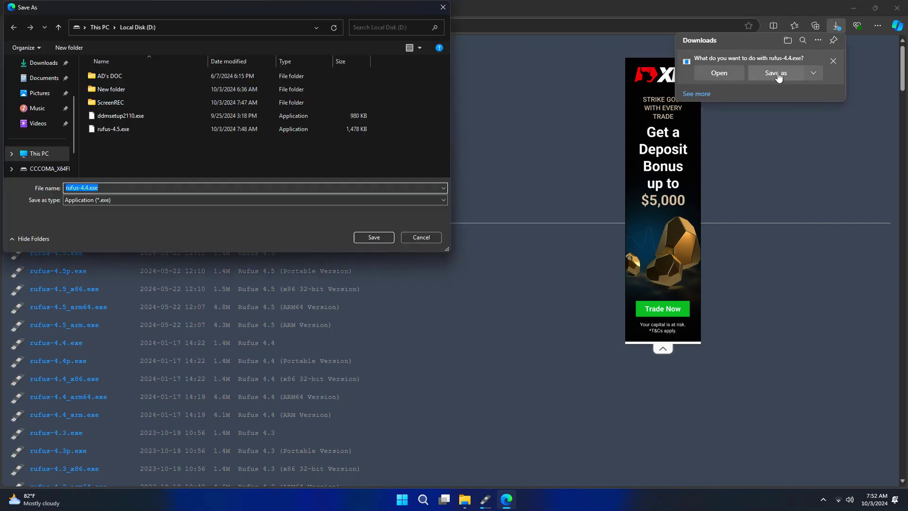
{"action": "left_click", "coordinate": [374, 238]}
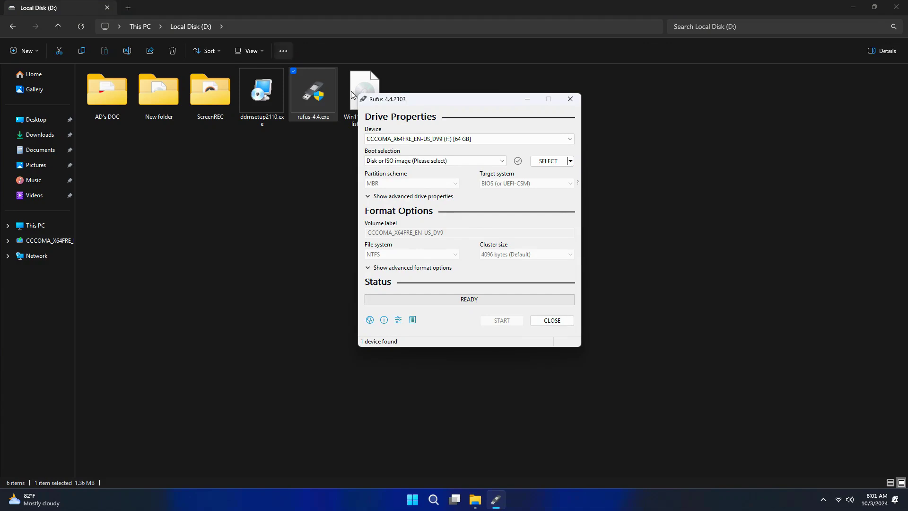
Step: Keep the same USB target and load Win11_24H2_English_x64.iso from Local Disk (D:) as the boot image
{"action": "left_click", "coordinate": [434, 139]}
{"action": "left_click", "coordinate": [435, 140]}
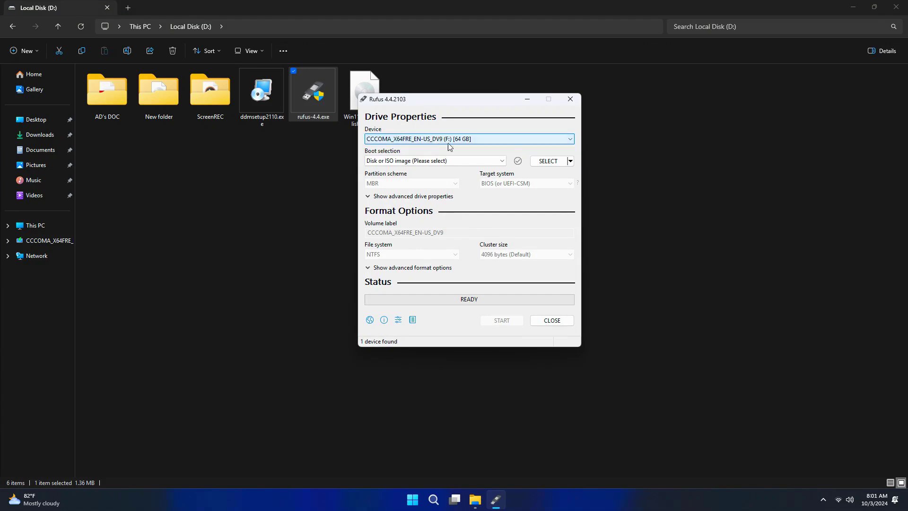
{"action": "left_click", "coordinate": [548, 161]}
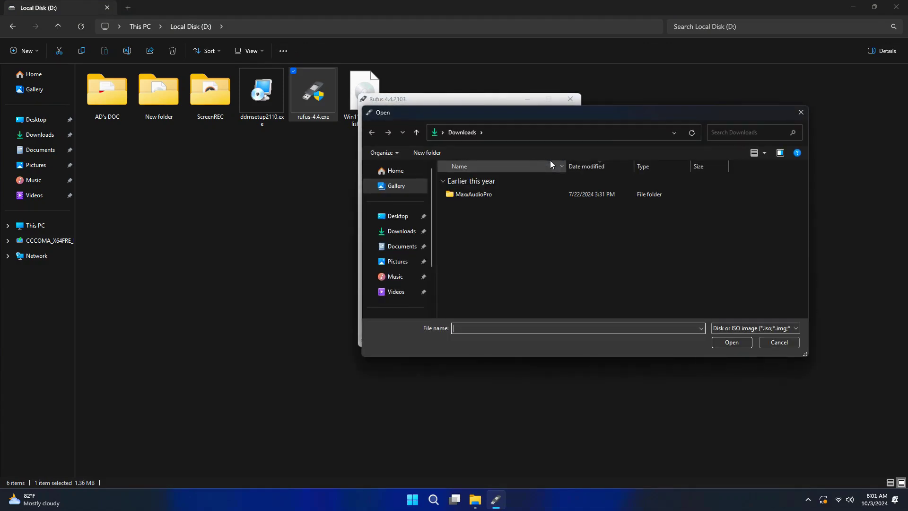
{"action": "scroll", "coordinate": [402, 262], "scroll_direction": "down", "scroll_amount": 2}
{"action": "left_click", "coordinate": [402, 262]}
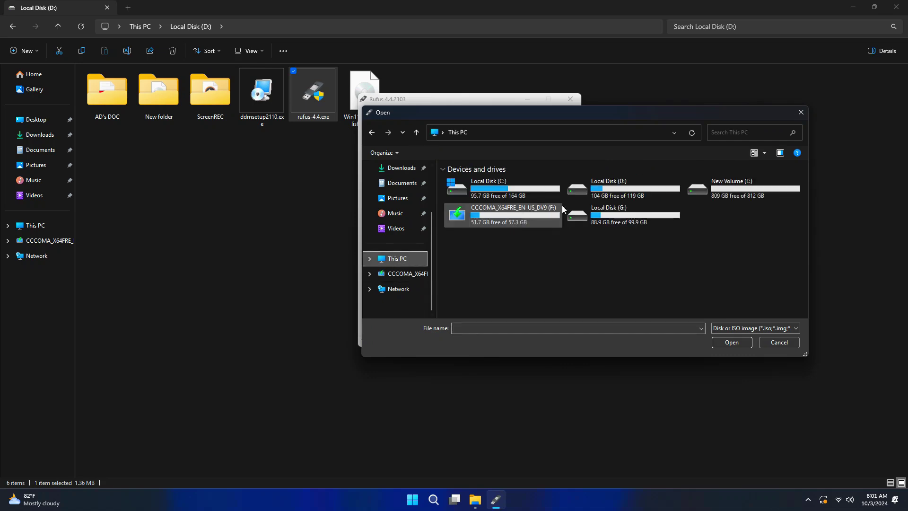
{"action": "double_click", "coordinate": [597, 187]}
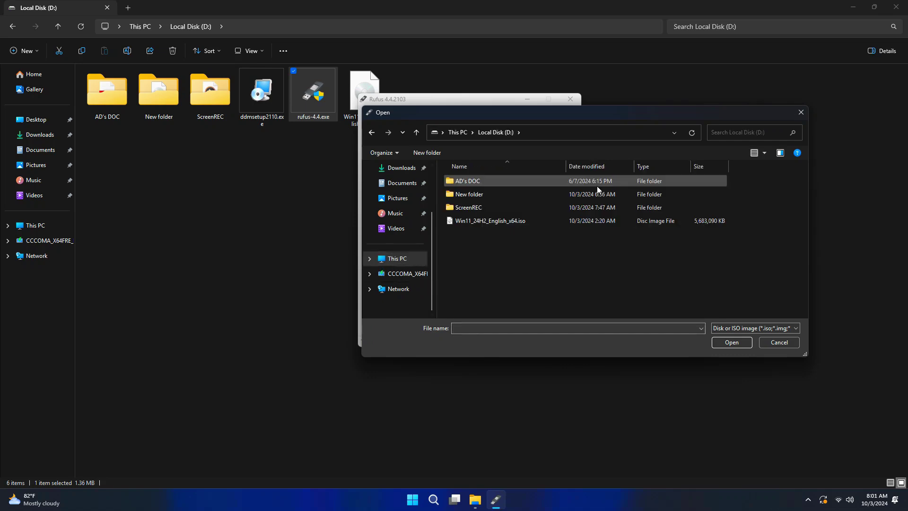
{"action": "left_click", "coordinate": [496, 223]}
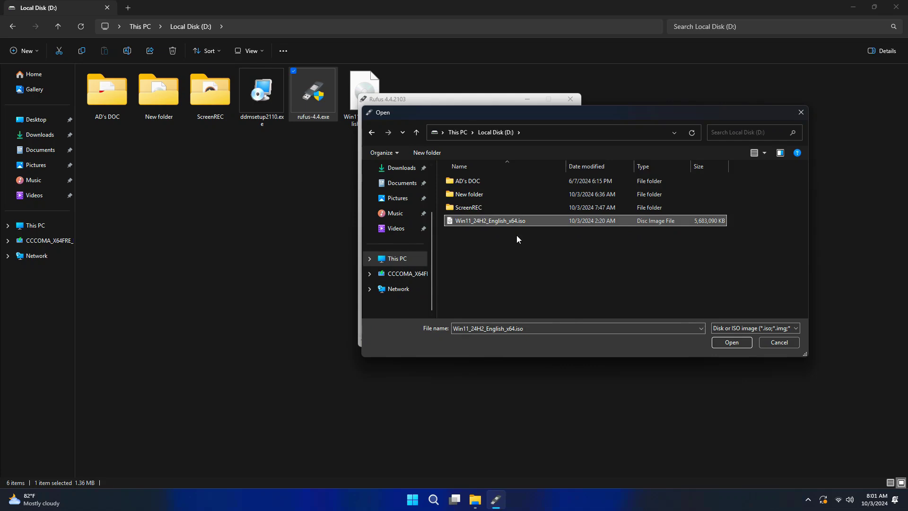
{"action": "left_click", "coordinate": [740, 347]}
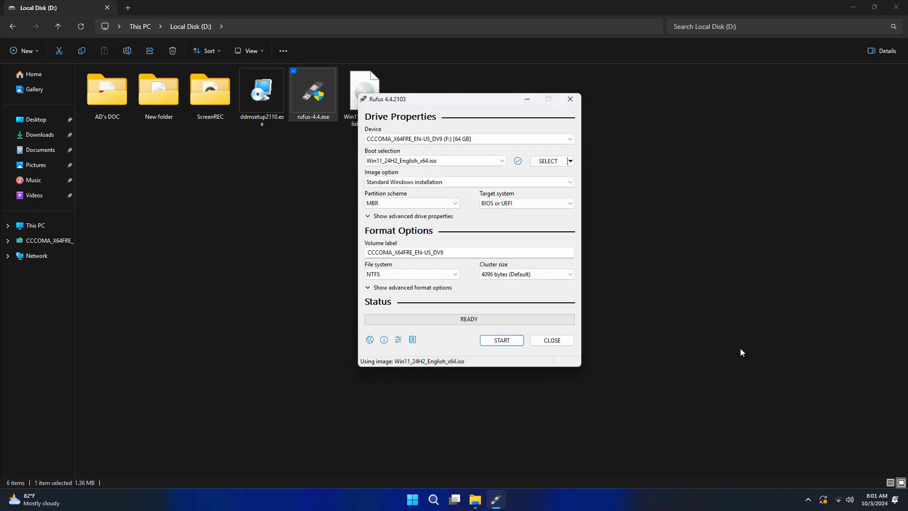
Step: Try the GPT partition scheme, then set it back to MBR
{"action": "left_click", "coordinate": [393, 203]}
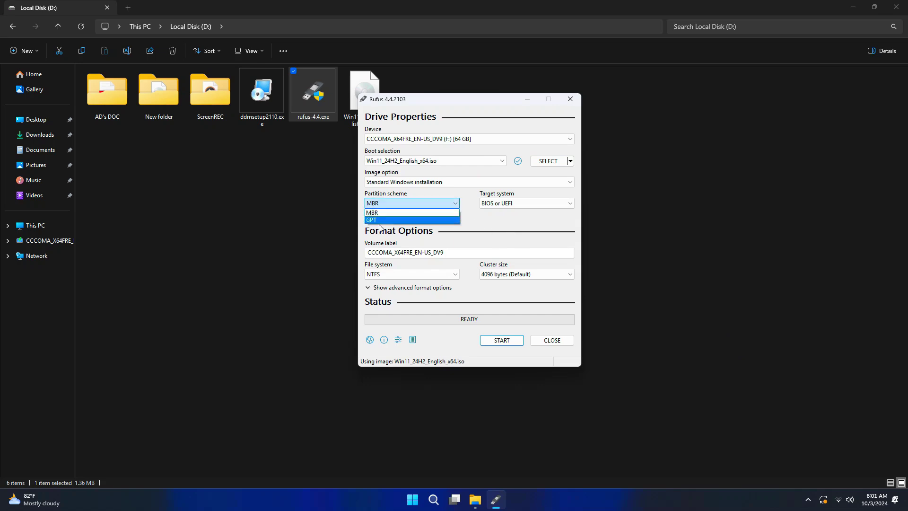
{"action": "left_click", "coordinate": [387, 221]}
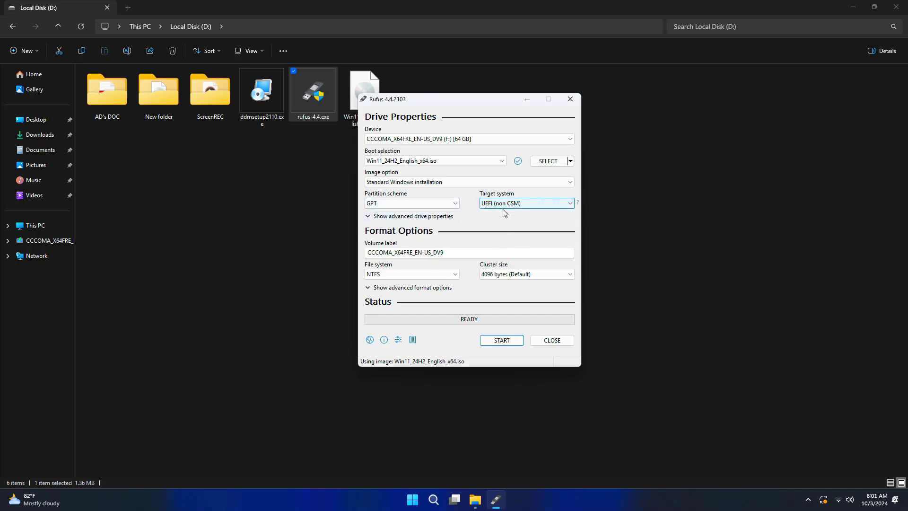
{"action": "left_click", "coordinate": [411, 208]}
{"action": "left_click", "coordinate": [393, 213]}
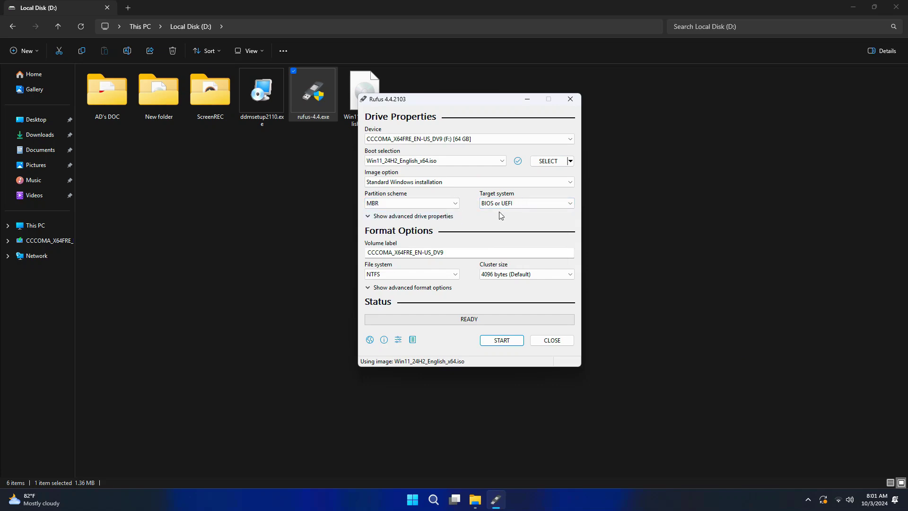
Step: Write the 24H2 image to USB, skipping privacy questions, disabling auto BitLocker, and accepting the erase warning
{"action": "left_click", "coordinate": [501, 341]}
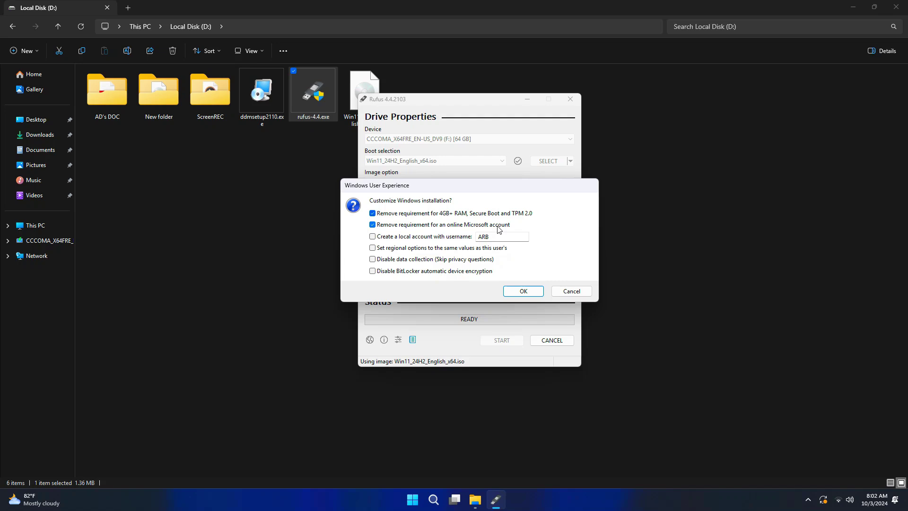
{"action": "left_click", "coordinate": [373, 259]}
{"action": "left_click", "coordinate": [372, 271]}
{"action": "left_click", "coordinate": [409, 217]}
{"action": "left_click", "coordinate": [385, 226]}
{"action": "left_click", "coordinate": [539, 292]}
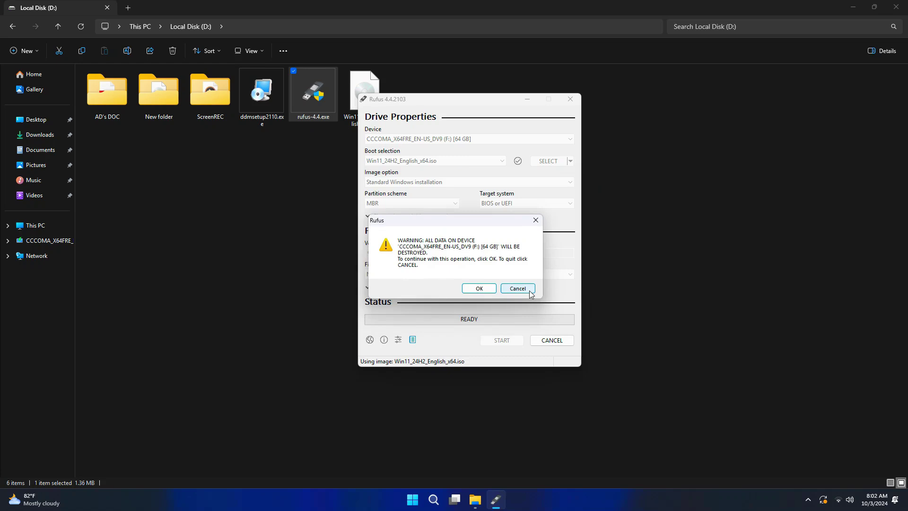
{"action": "left_click", "coordinate": [479, 289]}
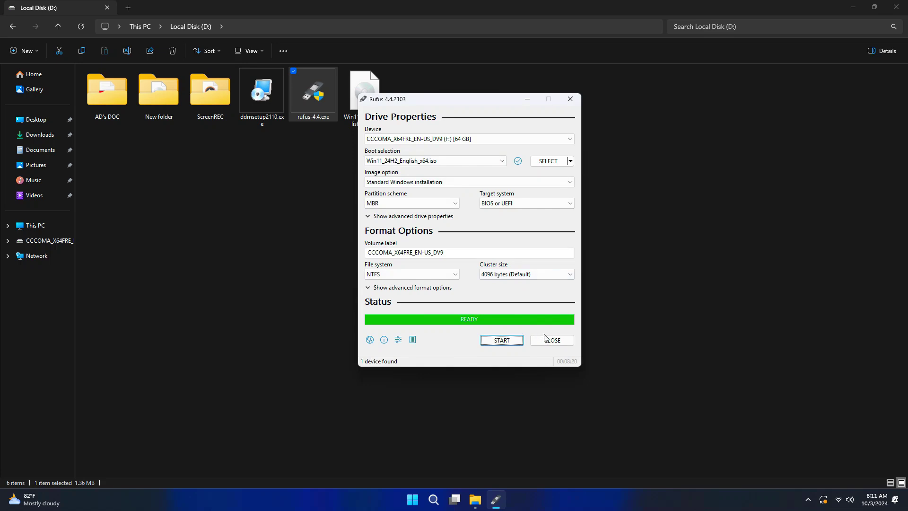
Step: Close Rufus, open the CCCOMA_X64FRE_EN-US_DV9 (F:) drive from This PC, and select setup.exe
{"action": "left_click", "coordinate": [554, 341]}
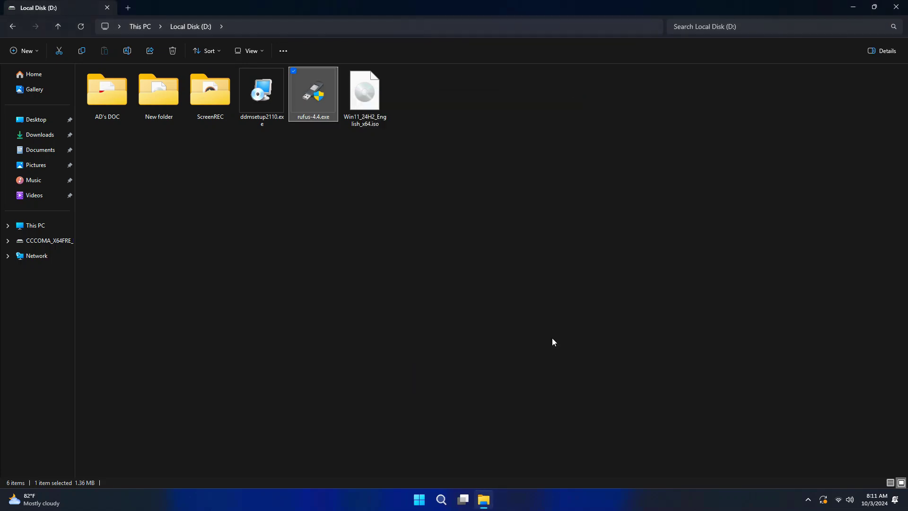
{"action": "left_click", "coordinate": [35, 227]}
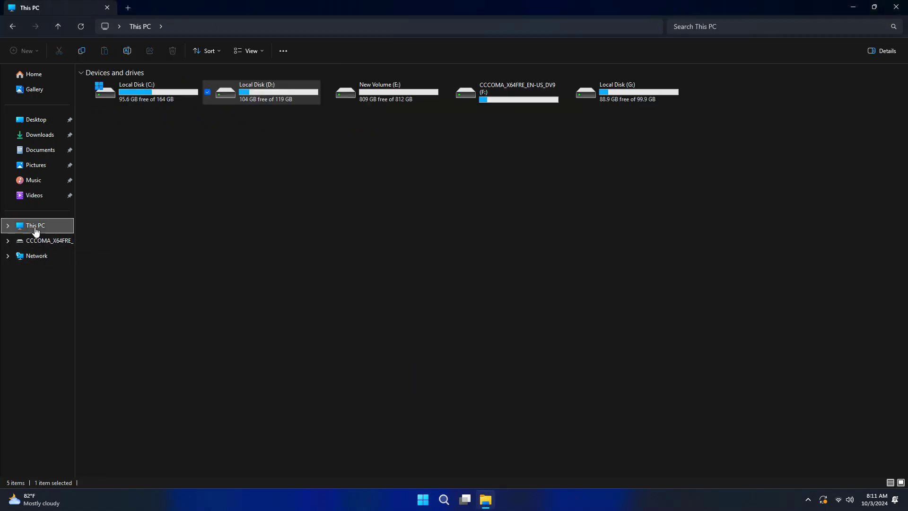
{"action": "double_click", "coordinate": [510, 93]}
{"action": "left_click", "coordinate": [114, 177]}
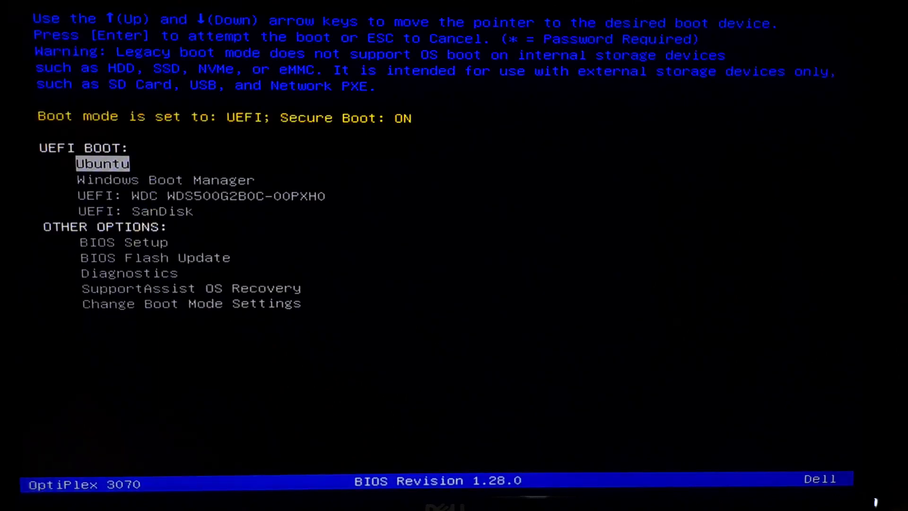
Step: Boot from the SanDisk USB and keep English (United States) for language and time/currency format
{"action": "key", "text": "Down"}
{"action": "key", "text": "Down"}
{"action": "key", "text": "Down"}
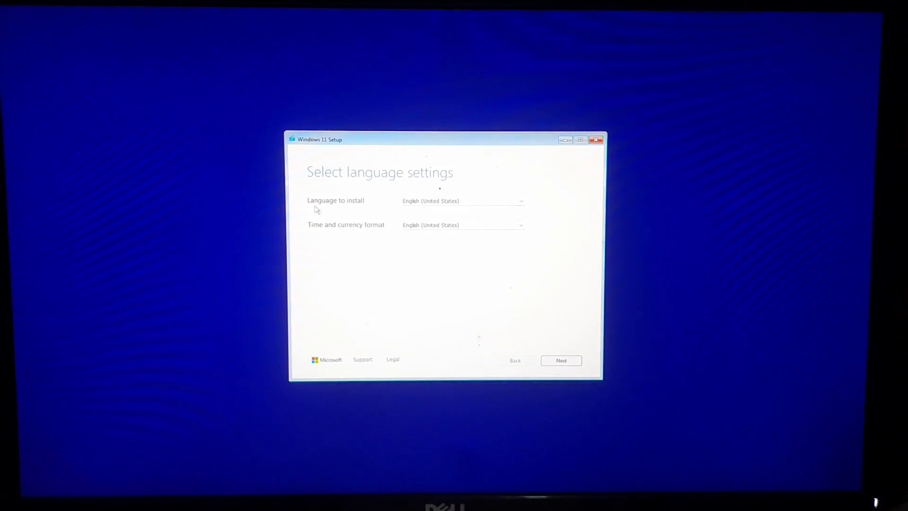
{"action": "left_click", "coordinate": [410, 205]}
{"action": "left_click", "coordinate": [421, 211]}
{"action": "left_click", "coordinate": [418, 226]}
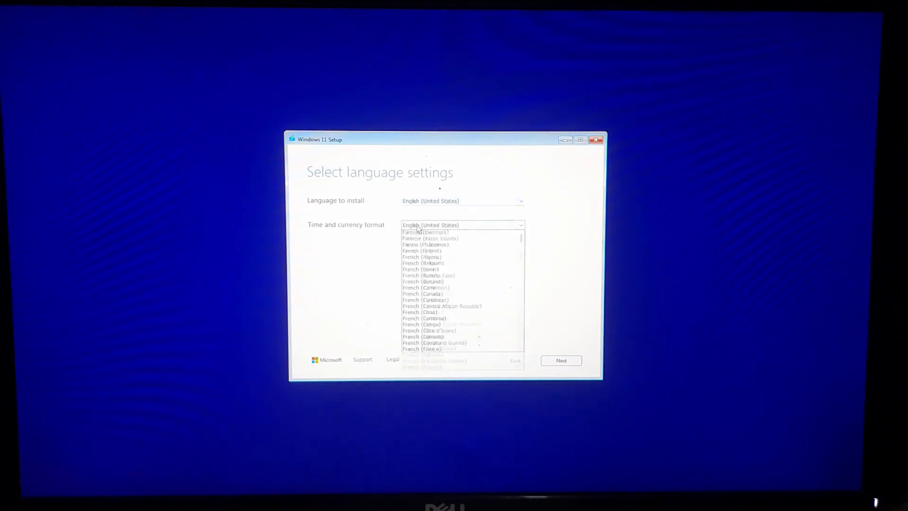
{"action": "left_click", "coordinate": [418, 231]}
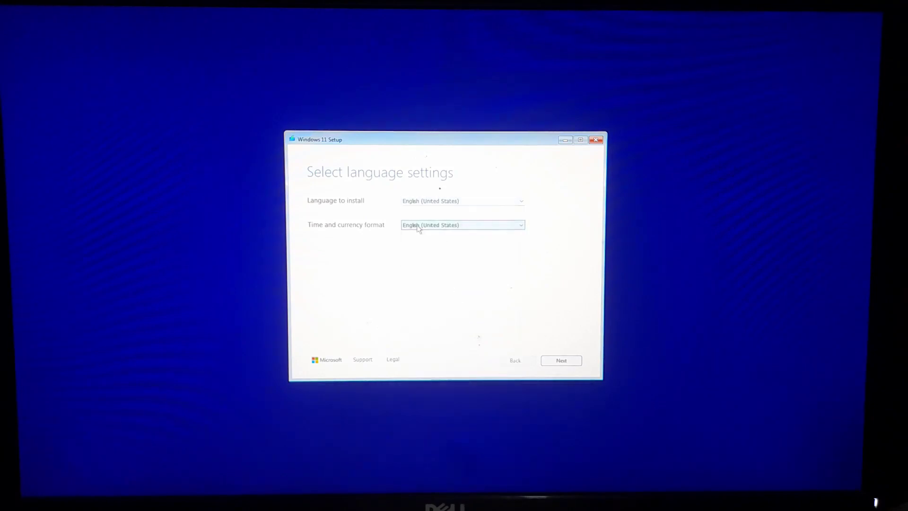
{"action": "left_click", "coordinate": [560, 361]}
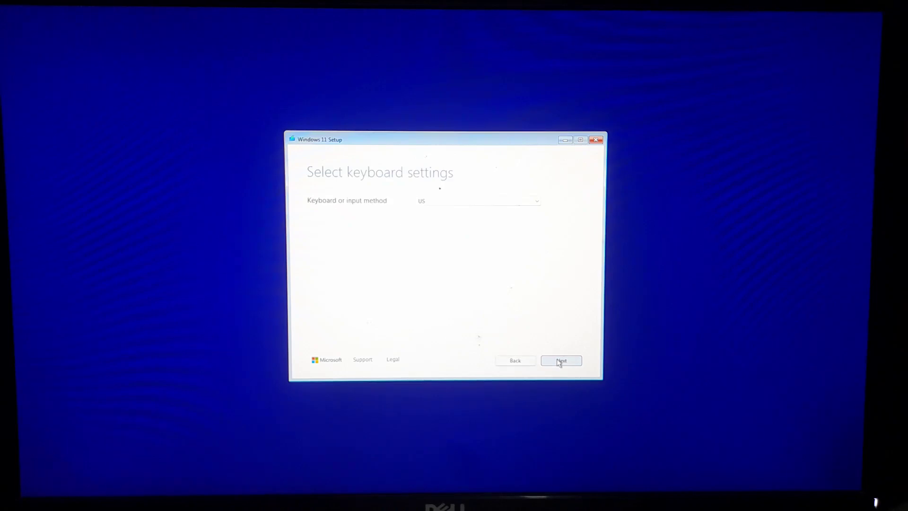
Step: Keep the US keyboard and choose Install Windows 11, agreeing everything will be deleted
{"action": "left_click", "coordinate": [560, 362]}
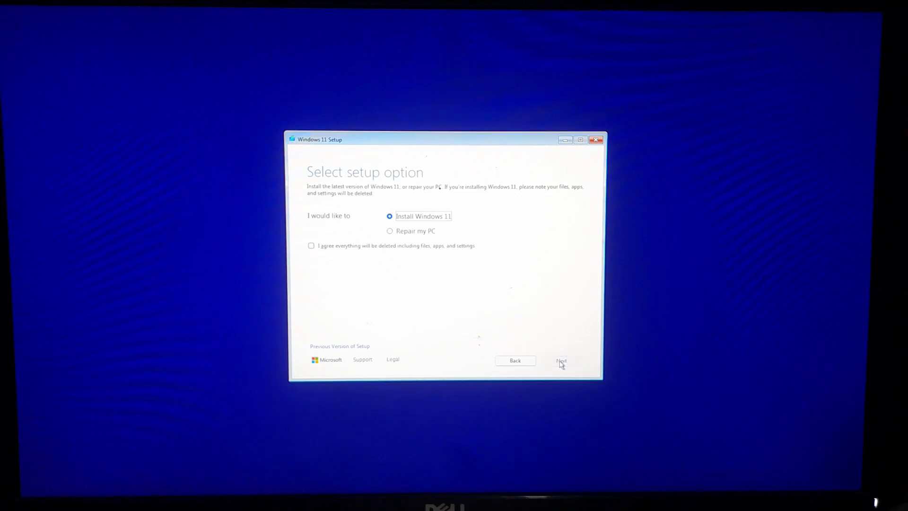
{"action": "left_click", "coordinate": [417, 246]}
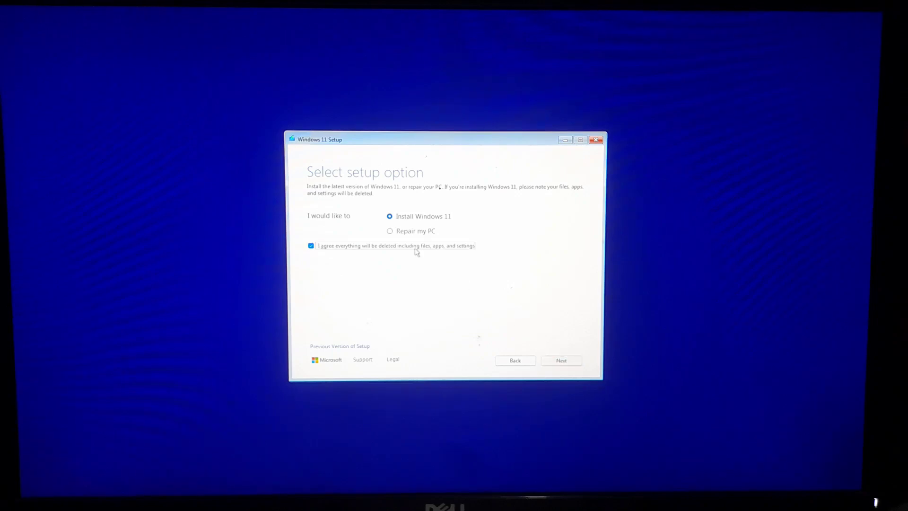
{"action": "left_click", "coordinate": [566, 363]}
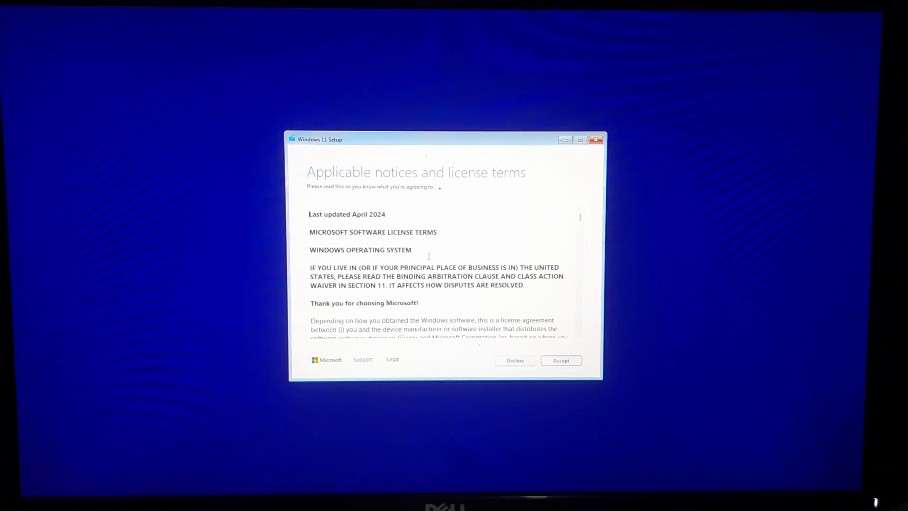
Step: Accept the license, select Disk 1 Partition 2, then quit Setup back to the lock screen
{"action": "left_click", "coordinate": [562, 363]}
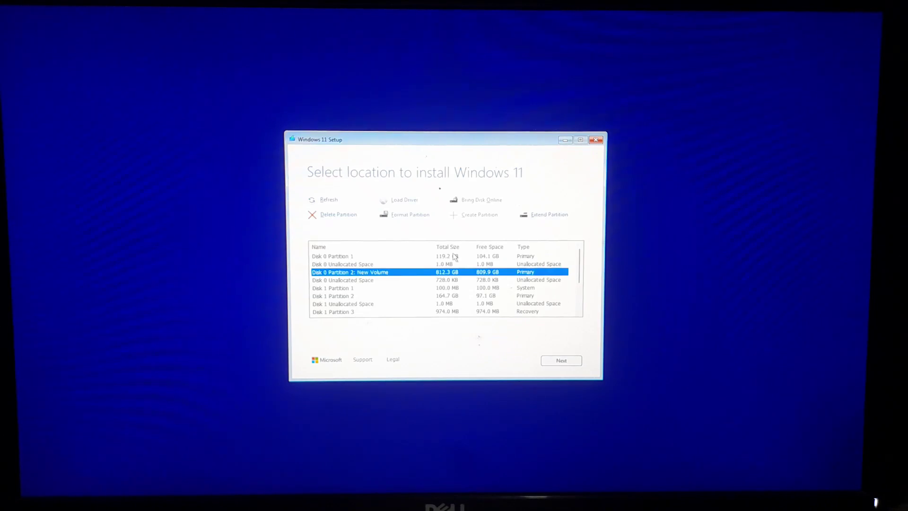
{"action": "scroll", "coordinate": [402, 265], "scroll_direction": "down", "scroll_amount": 1}
{"action": "left_click", "coordinate": [342, 274]}
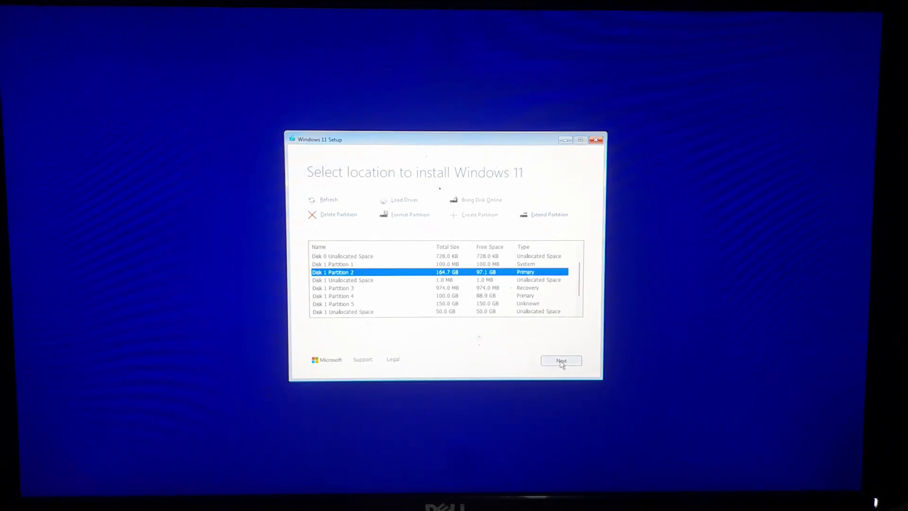
{"action": "left_click", "coordinate": [595, 140]}
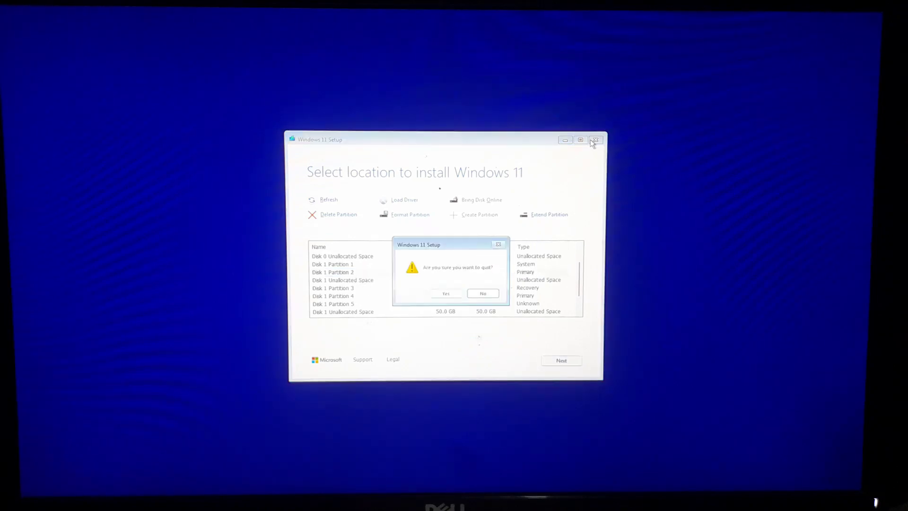
{"action": "left_click", "coordinate": [443, 294]}
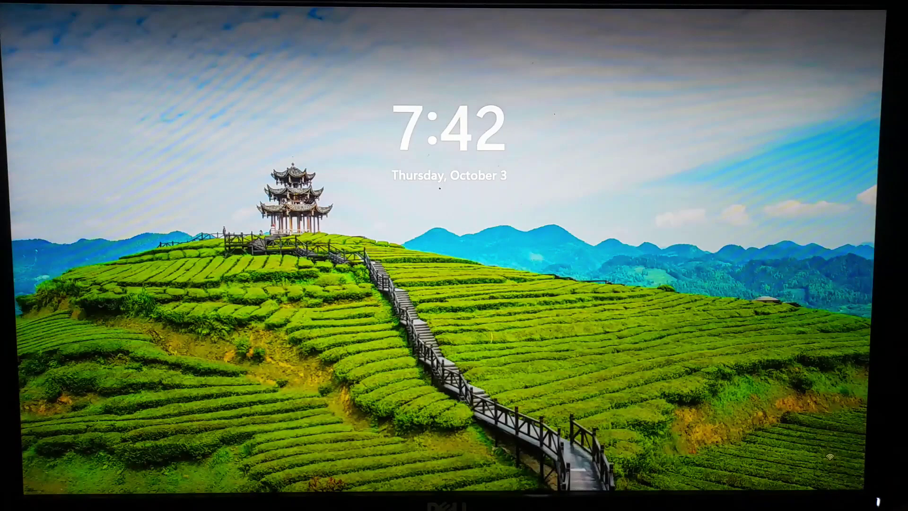
Step: Dismiss the lock screen and enter the account PIN to sign in
{"action": "key", "text": "Return"}
{"action": "type", "text": "****"}
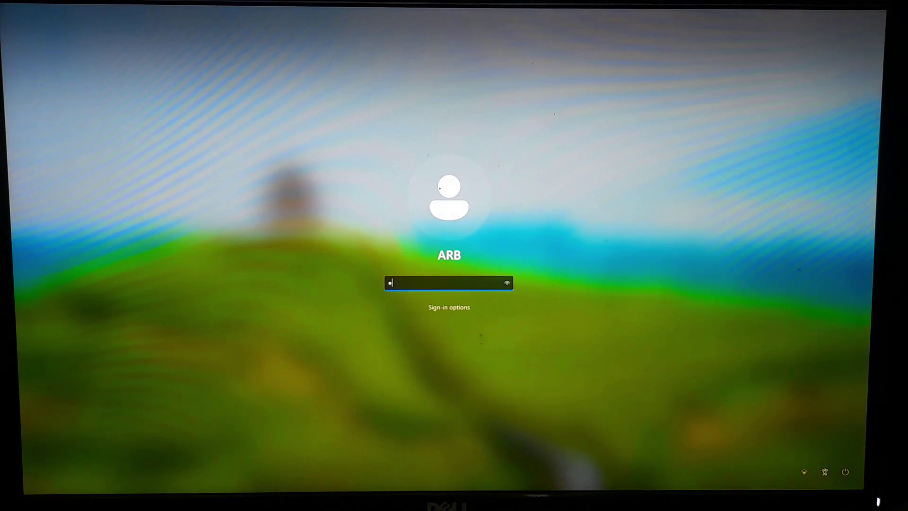